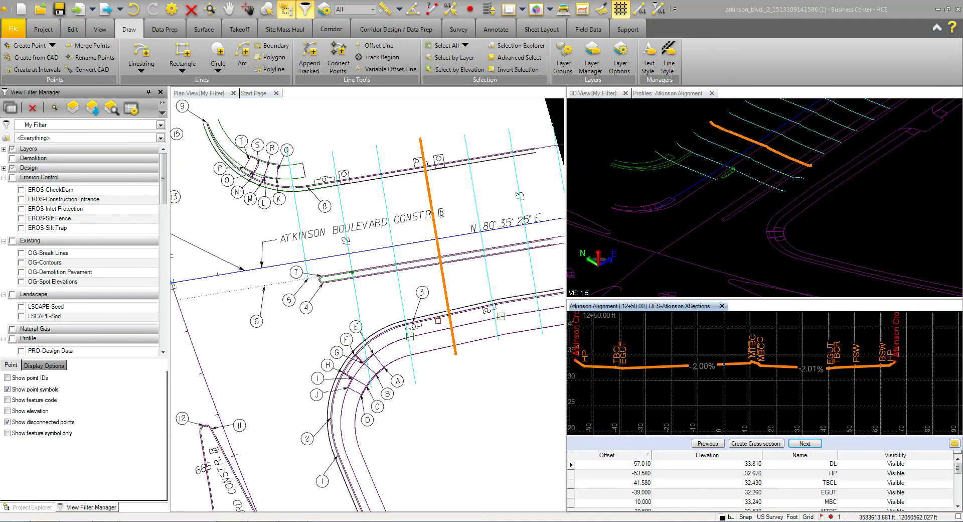
- Examine the full extent of the Atkinson alignment cross-sections and the start-of-project intersection in plan view
{"action": "scroll", "coordinate": [438, 319], "scroll_direction": "down", "scroll_amount": 6}
{"action": "middle_click_drag", "start_coordinate": [474, 391], "coordinate": [236, 366]}
{"action": "scroll", "coordinate": [256, 357], "scroll_direction": "down", "scroll_amount": 2}
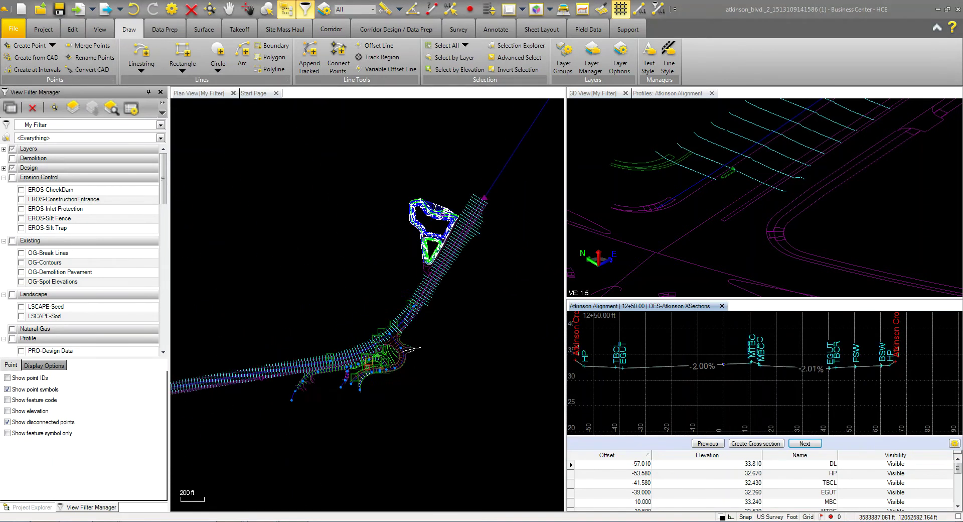
{"action": "scroll", "coordinate": [376, 366], "scroll_direction": "up", "scroll_amount": 4}
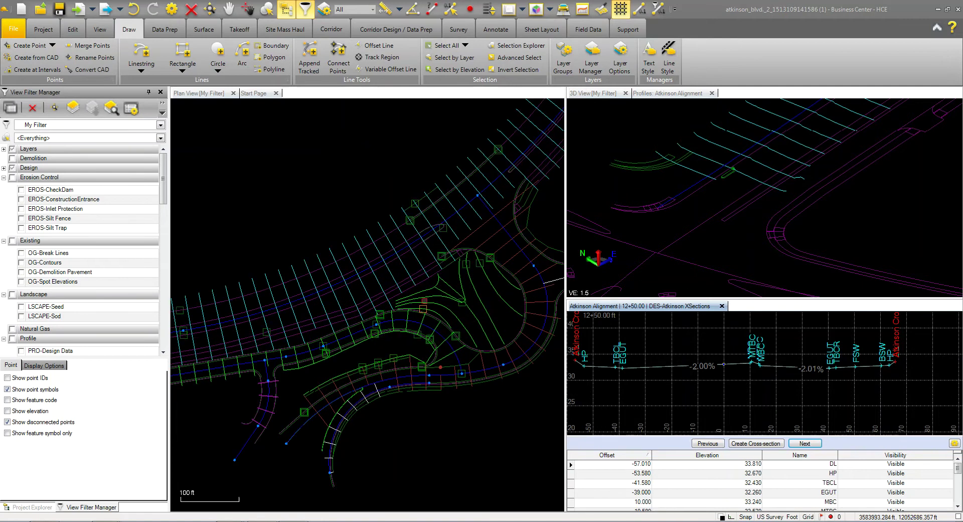
{"action": "scroll", "coordinate": [287, 443], "scroll_direction": "down", "scroll_amount": 5}
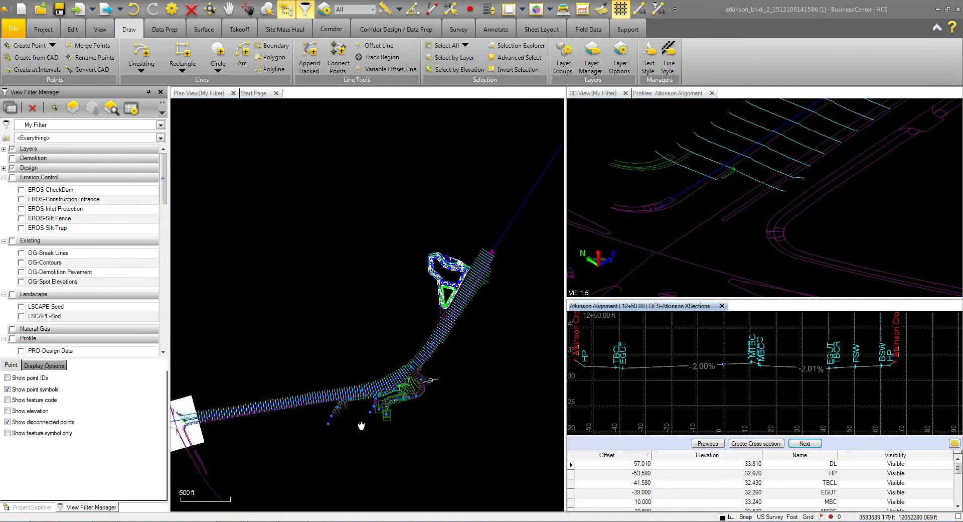
{"action": "scroll", "coordinate": [301, 325], "scroll_direction": "up", "scroll_amount": 8}
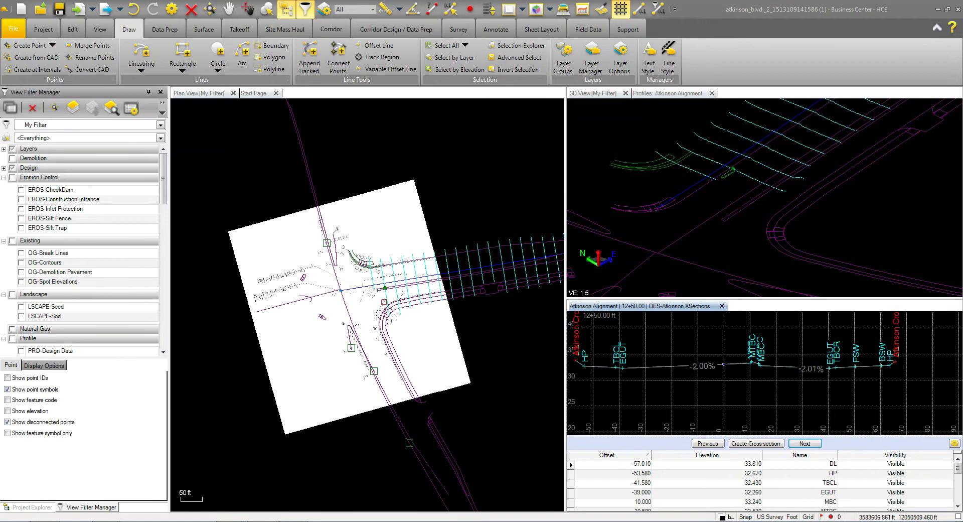
{"action": "scroll", "coordinate": [396, 445], "scroll_direction": "up", "scroll_amount": 2}
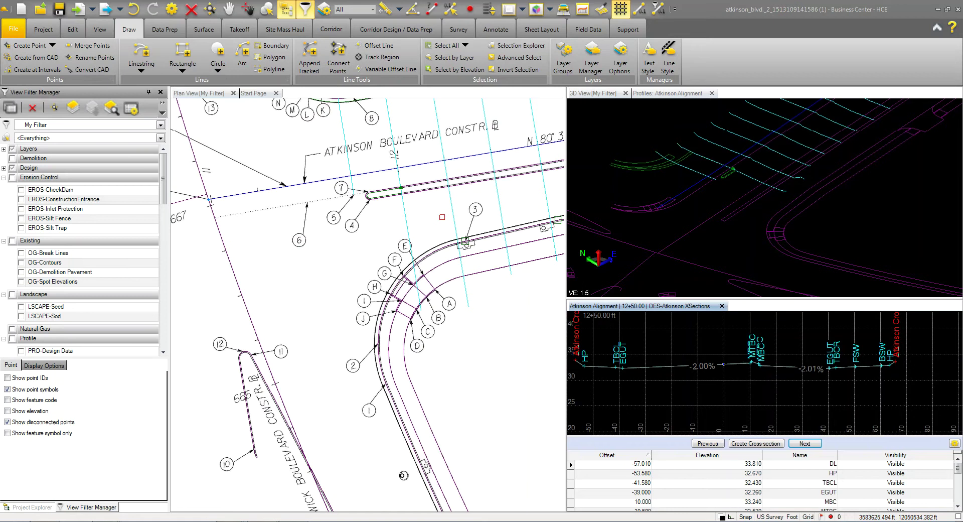
- Select the 12+25 cross-section line in plan view, display the 12+25.00 cross-section, and inspect its position at the intersection
{"action": "left_click", "coordinate": [404, 208]}
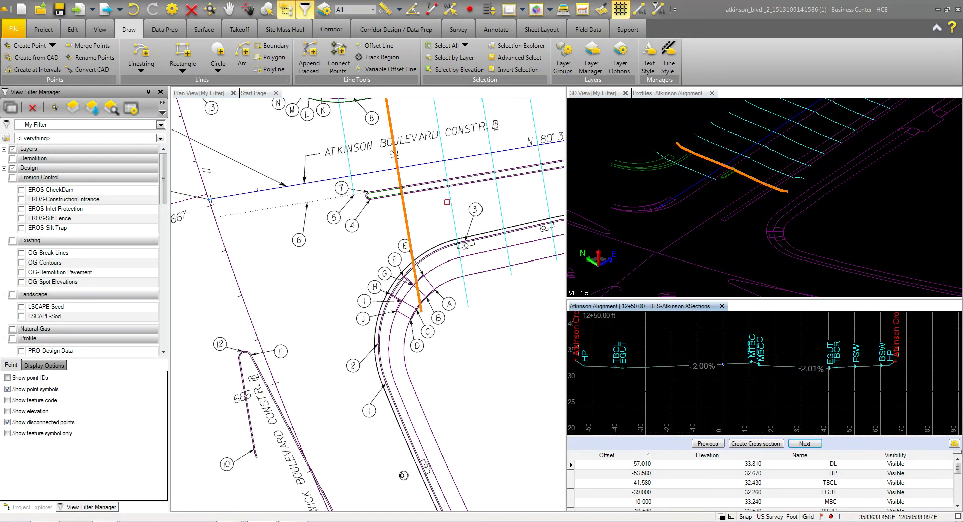
{"action": "left_click", "coordinate": [449, 200]}
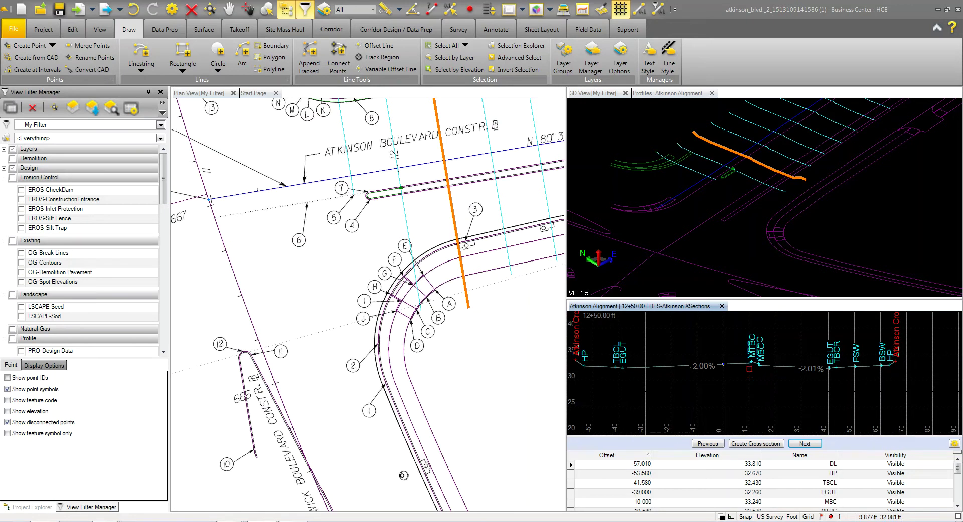
{"action": "left_click", "coordinate": [708, 444]}
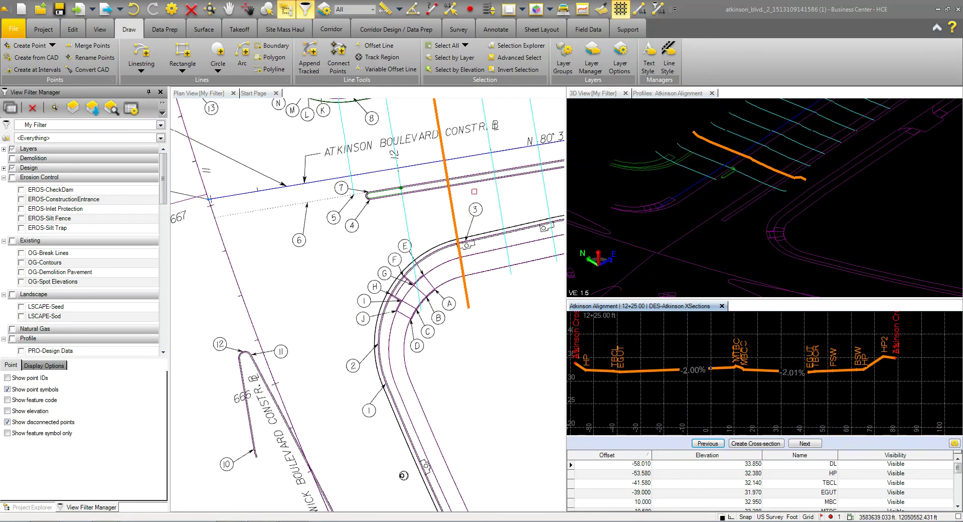
{"action": "scroll", "coordinate": [344, 247], "scroll_direction": "down", "scroll_amount": 2}
{"action": "scroll", "coordinate": [343, 246], "scroll_direction": "down", "scroll_amount": 1}
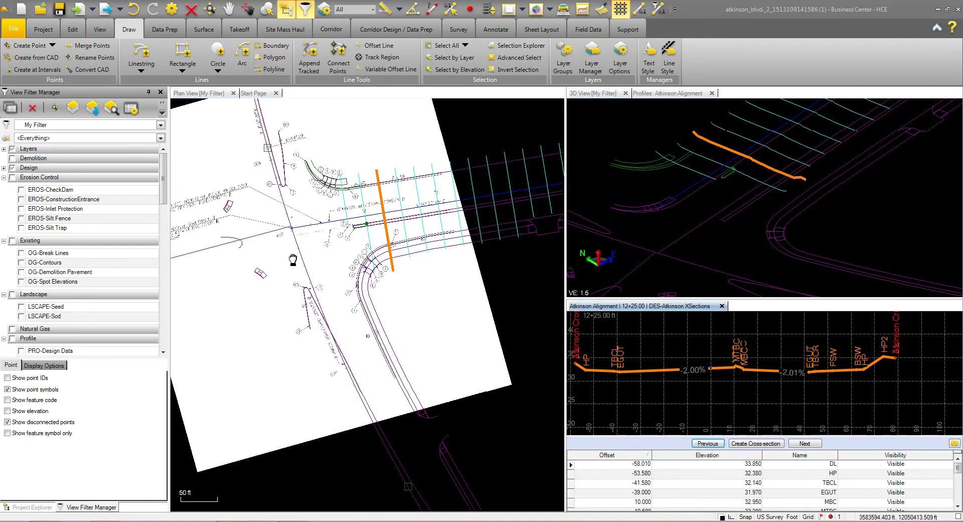
{"action": "middle_click_drag", "start_coordinate": [294, 261], "coordinate": [327, 311]}
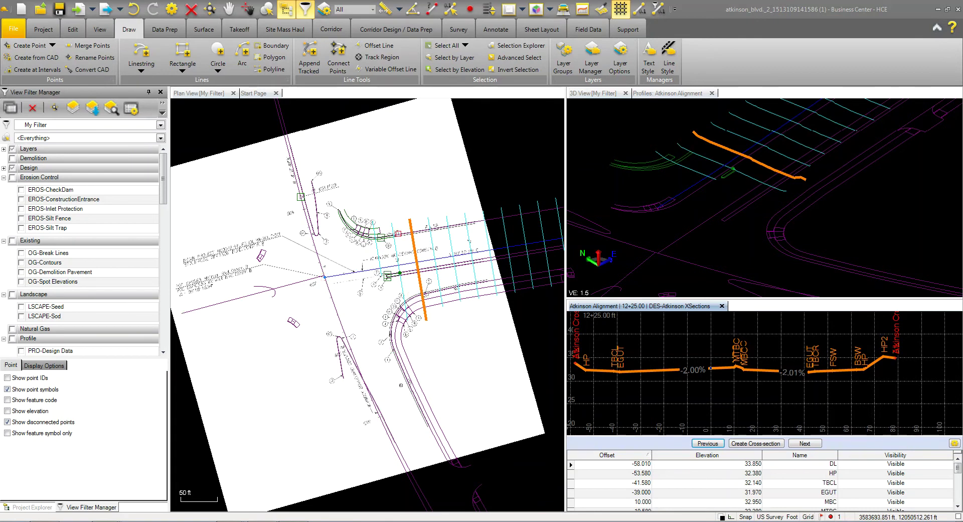
{"action": "scroll", "coordinate": [397, 322], "scroll_direction": "up", "scroll_amount": 4}
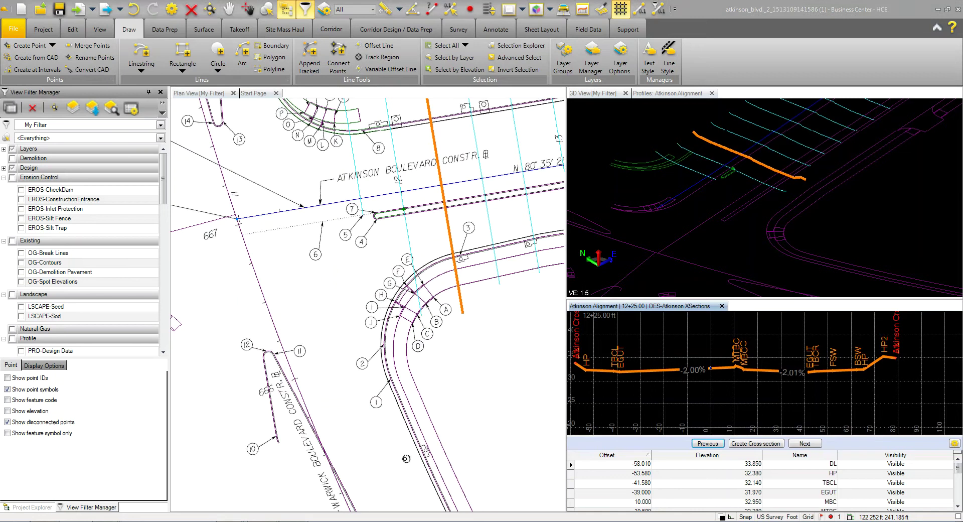
- Switch to the staking details PDF in Adobe Acrobat Reader and review its point, station, offset and elevation table at 50% zoom
{"action": "key", "text": "alt+Tab"}
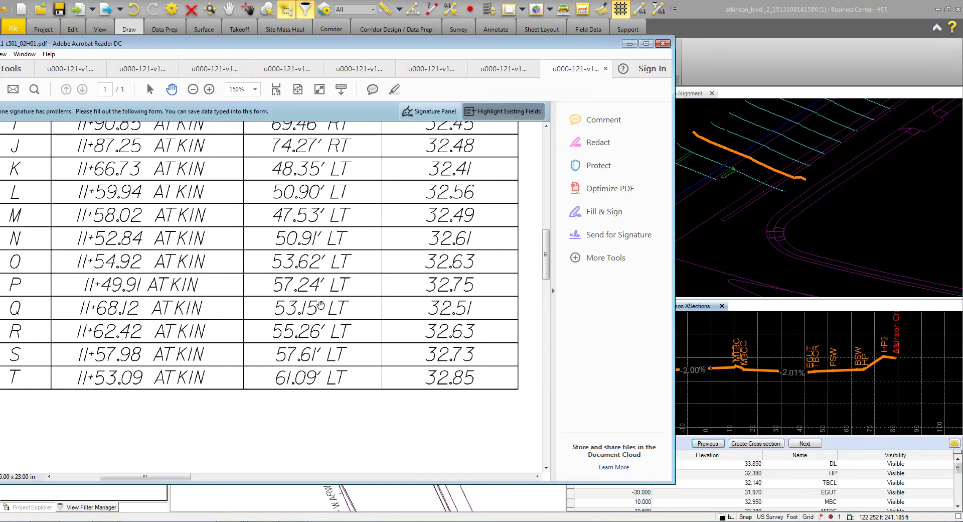
{"action": "left_click", "coordinate": [192, 89]}
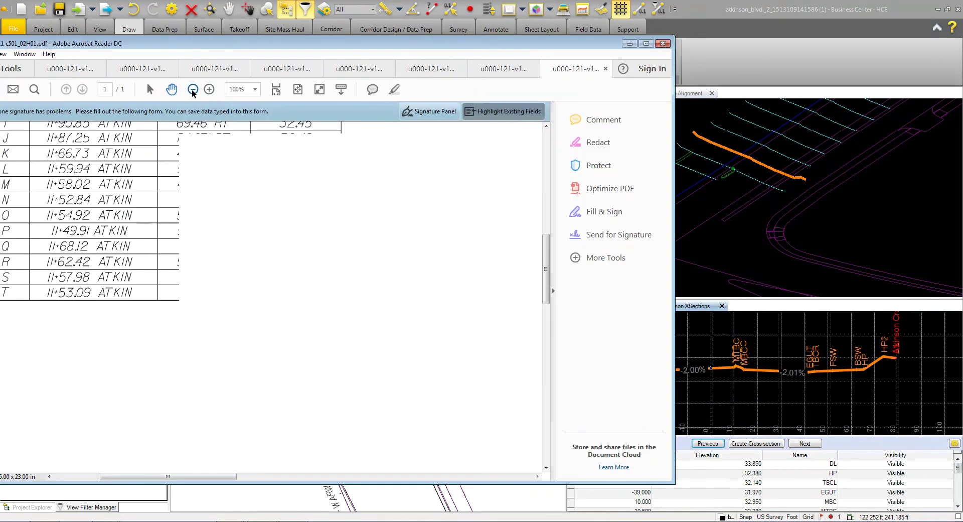
{"action": "left_click", "coordinate": [192, 89]}
{"action": "left_click", "coordinate": [193, 89]}
{"action": "left_click", "coordinate": [193, 90]}
{"action": "left_click", "coordinate": [193, 90]}
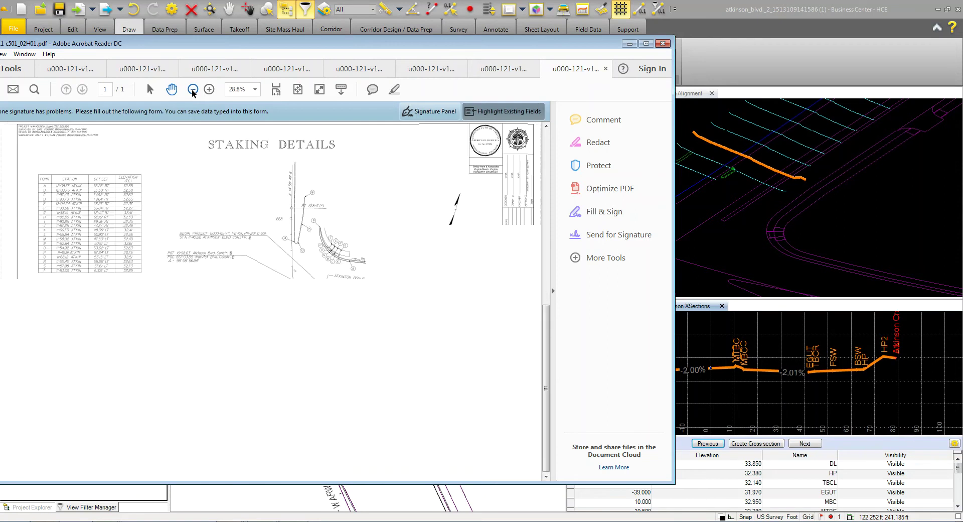
{"action": "left_click", "coordinate": [210, 93]}
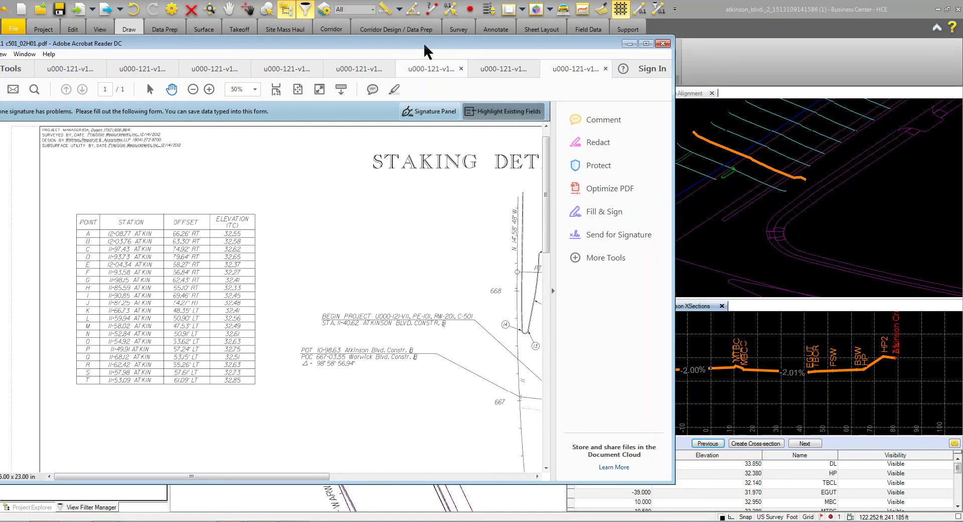
{"action": "left_click_drag", "start_coordinate": [426, 45], "coordinate": [1, 73]}
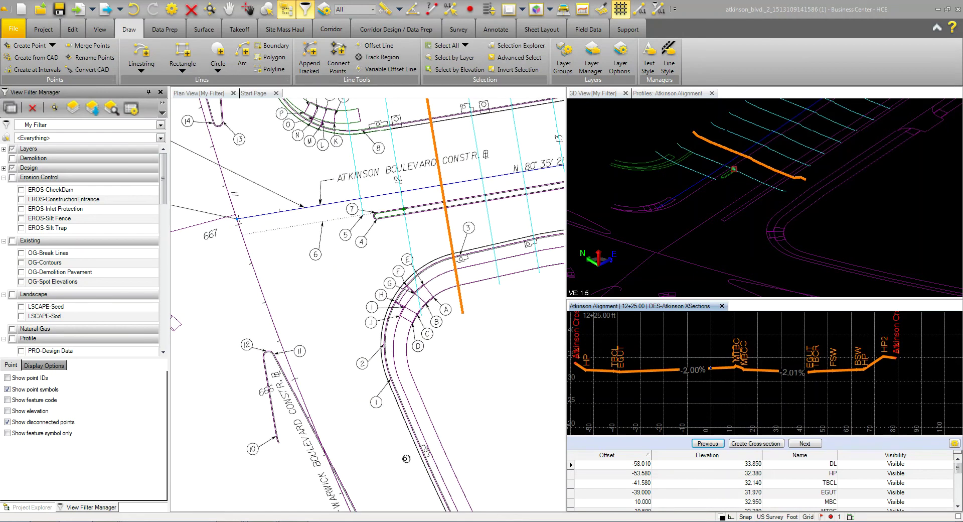
- Inspect the median nose near station 12+00 in both the 3D and plan views
{"action": "left_click", "coordinate": [719, 190]}
{"action": "scroll", "coordinate": [719, 191], "scroll_direction": "up", "scroll_amount": 5}
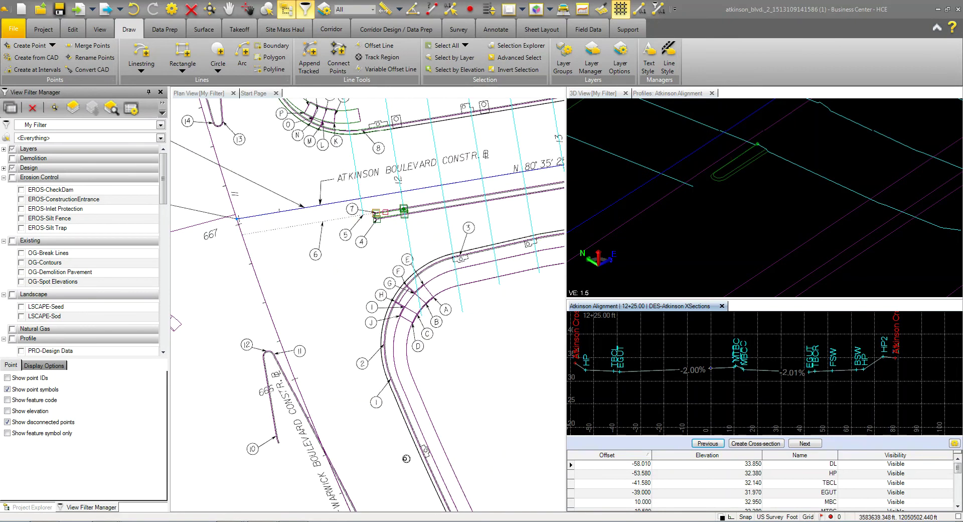
{"action": "left_click", "coordinate": [392, 215]}
{"action": "scroll", "coordinate": [394, 216], "scroll_direction": "up", "scroll_amount": 4}
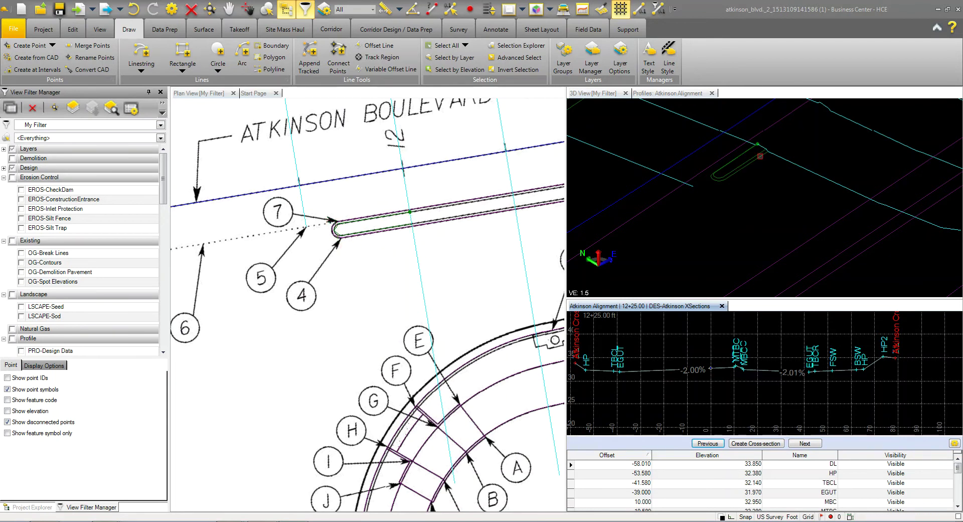
{"action": "middle_click_drag", "start_coordinate": [707, 203], "coordinate": [691, 249]}
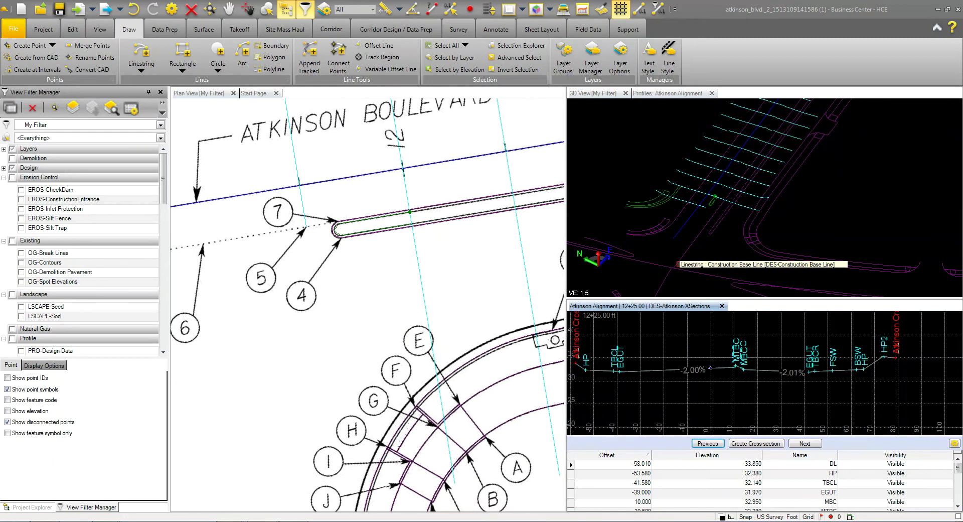
{"action": "middle_click_drag", "start_coordinate": [732, 254], "coordinate": [714, 254]}
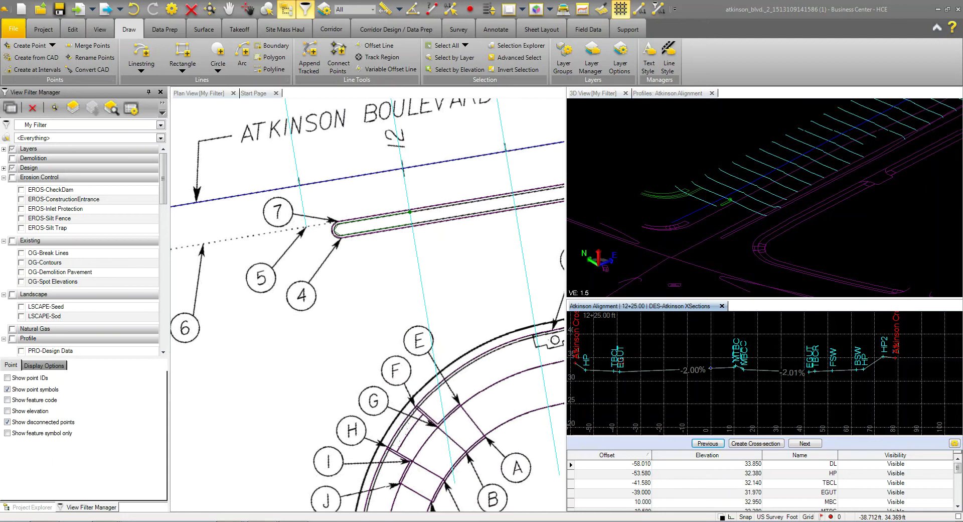
- Step through the Atkinson Alignment cross-sections at 12+00.00, 12+25.00 and 12+50.00
{"action": "left_click", "coordinate": [709, 444]}
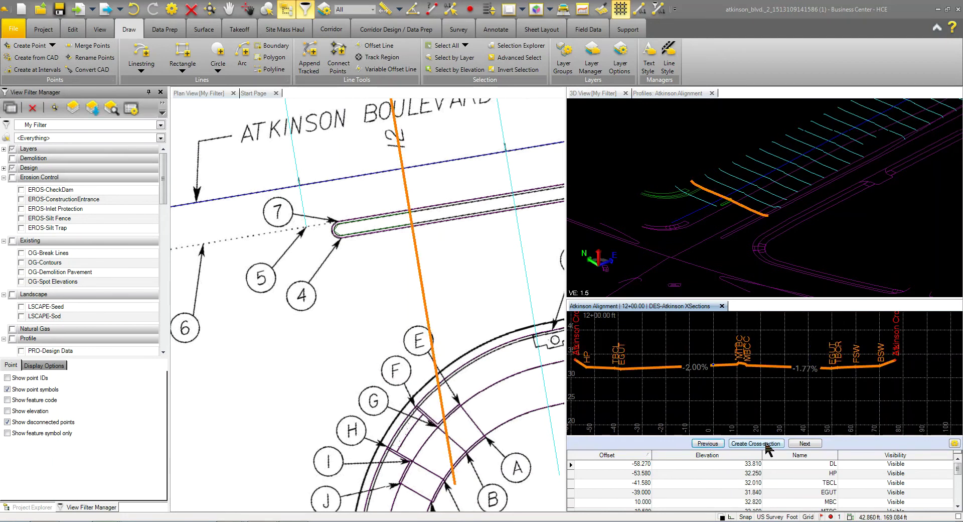
{"action": "left_click", "coordinate": [804, 443]}
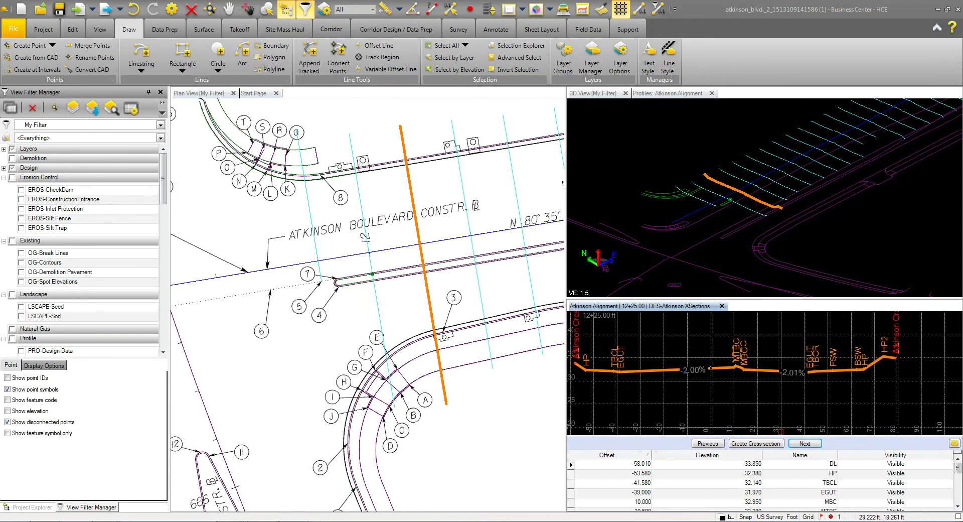
{"action": "left_click", "coordinate": [805, 443]}
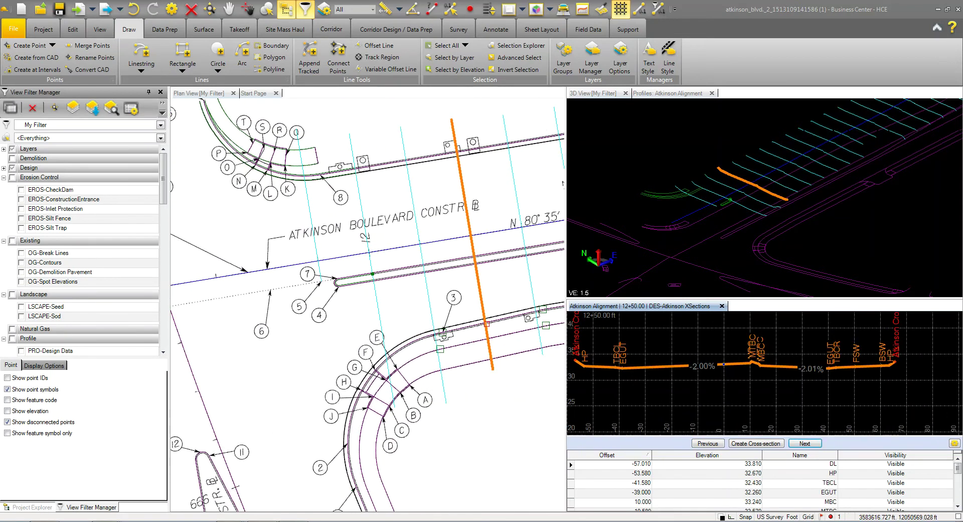
- Check the curb return linework by toggling the georeferenced images c501_02H01 and c501_08D, leaving only c501_02H01 shown
{"action": "scroll", "coordinate": [767, 220], "scroll_direction": "down", "scroll_amount": 2}
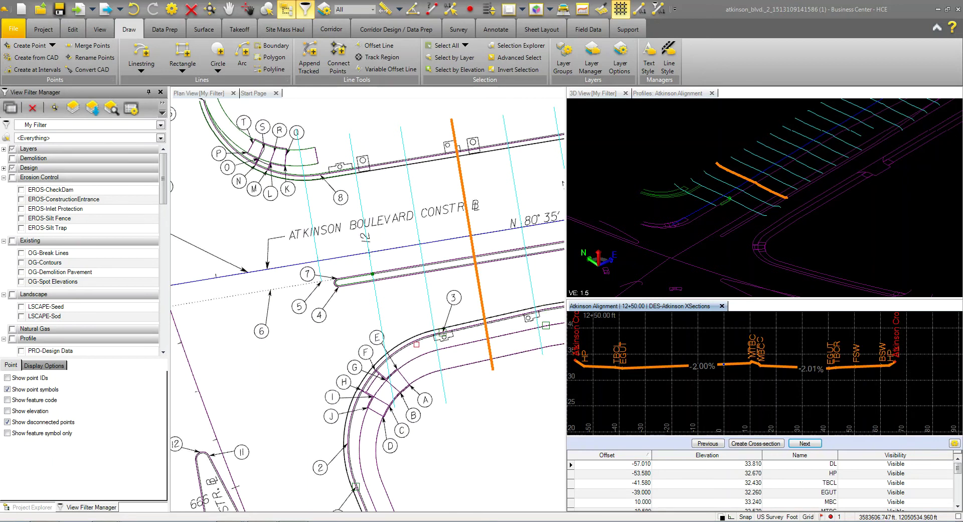
{"action": "scroll", "coordinate": [416, 344], "scroll_direction": "up", "scroll_amount": 5}
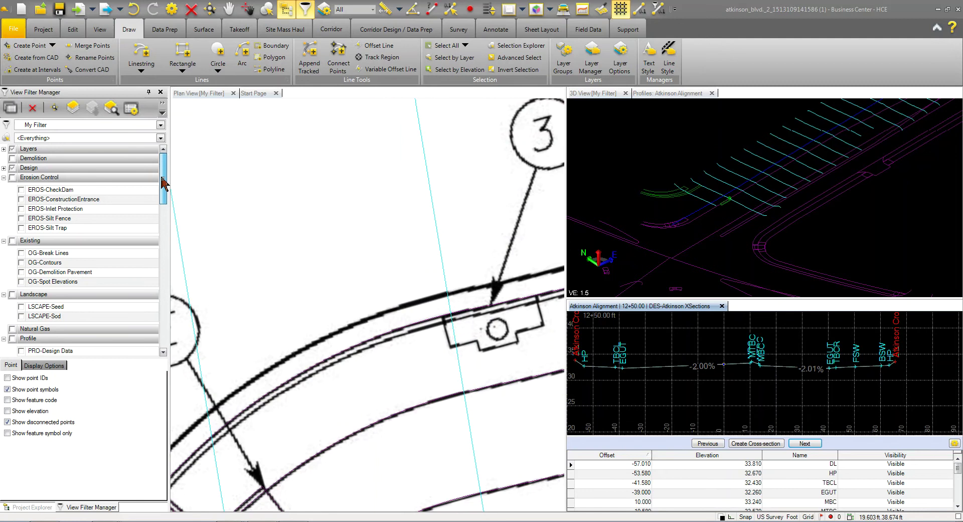
{"action": "left_click_drag", "start_coordinate": [162, 180], "coordinate": [145, 310]}
{"action": "scroll", "coordinate": [149, 314], "scroll_direction": "down", "scroll_amount": 1}
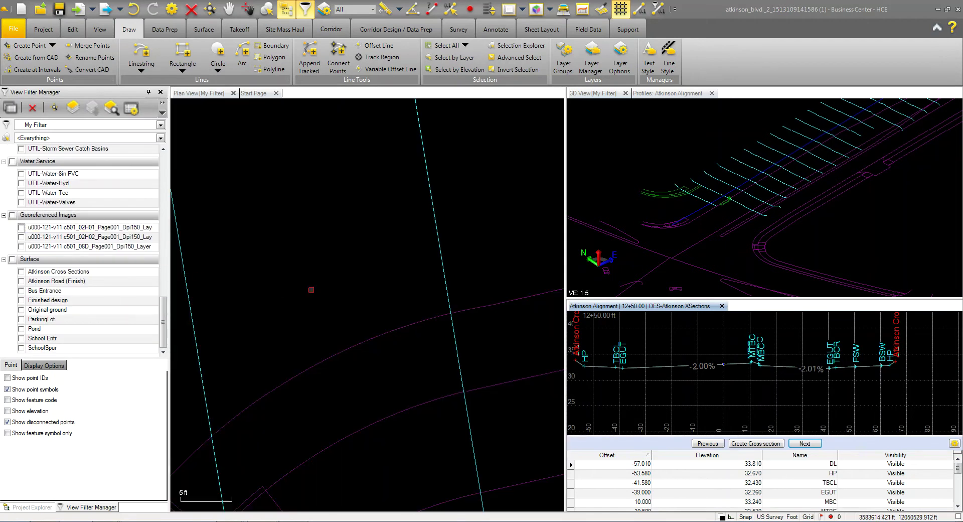
{"action": "left_click", "coordinate": [21, 227]}
{"action": "left_click", "coordinate": [21, 246]}
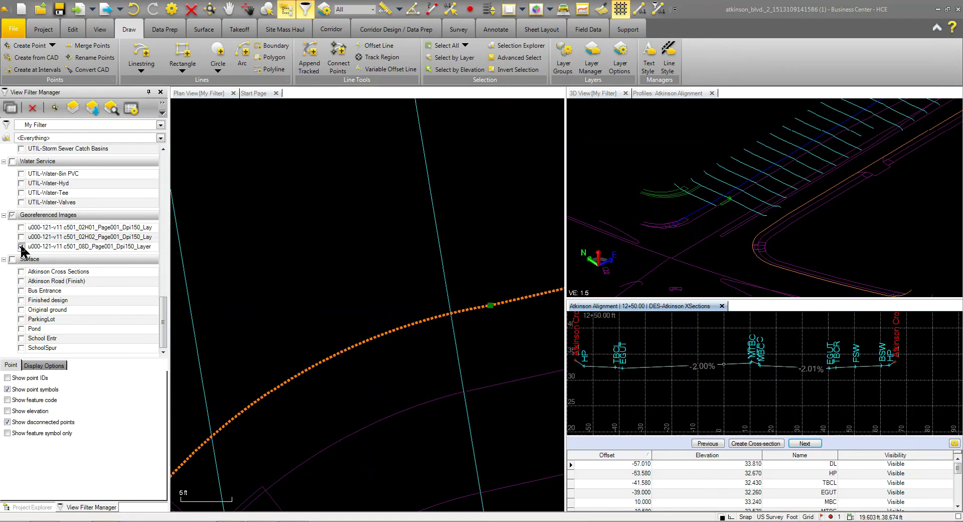
{"action": "left_click", "coordinate": [21, 246]}
{"action": "left_click", "coordinate": [21, 226]}
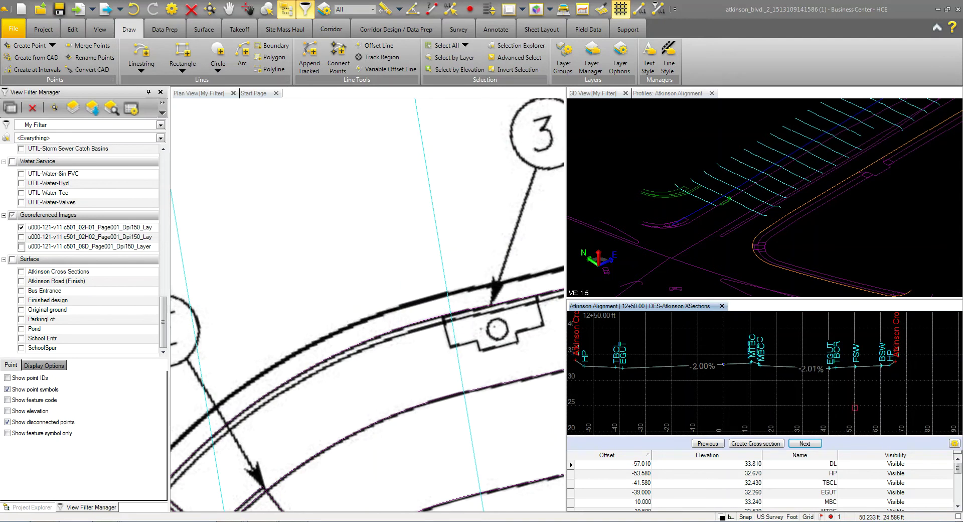
- Offset the DES-VDOT-CG7 curb line near point 3 by 0.58 ft to its left on layer DES-Breaklines, naming it TBC
{"action": "scroll", "coordinate": [847, 368], "scroll_direction": "up", "scroll_amount": 5}
{"action": "scroll", "coordinate": [847, 369], "scroll_direction": "up", "scroll_amount": 1}
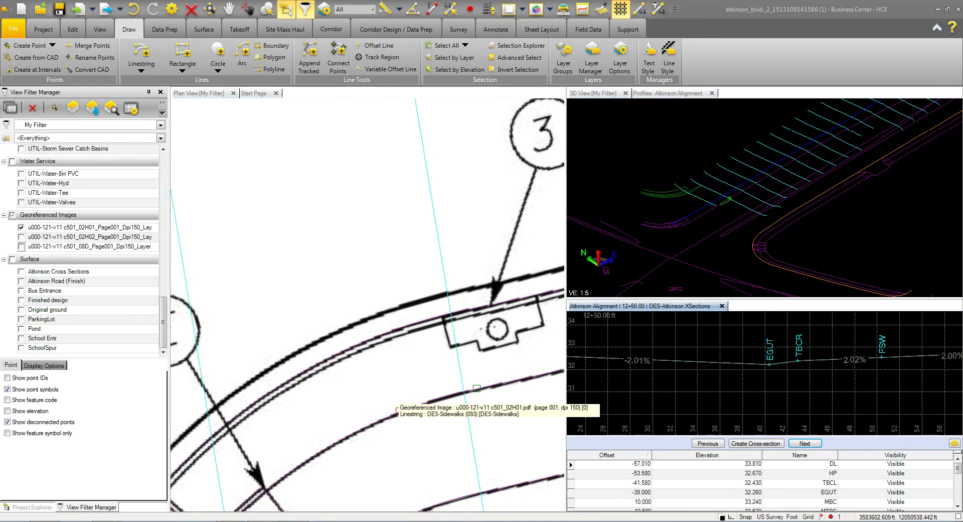
{"action": "scroll", "coordinate": [397, 410], "scroll_direction": "down", "scroll_amount": 5}
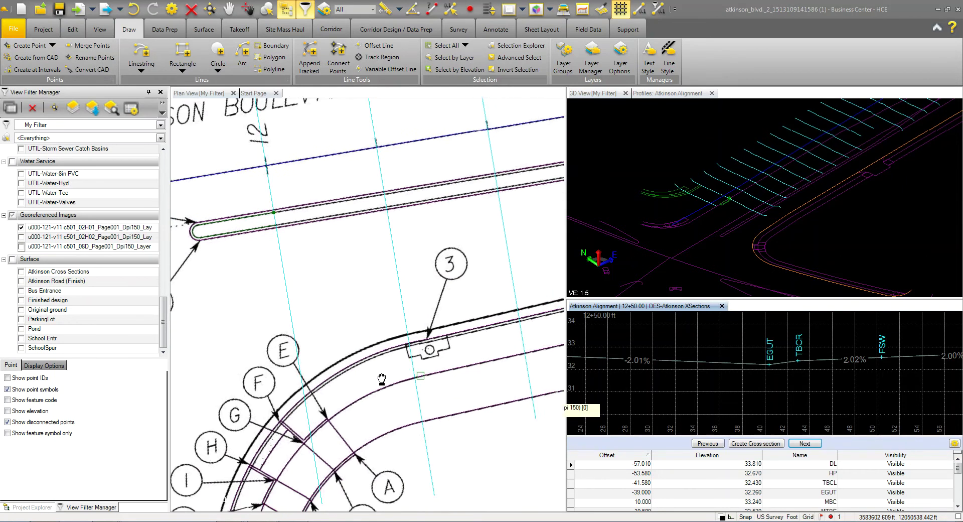
{"action": "scroll", "coordinate": [370, 355], "scroll_direction": "down", "scroll_amount": 1}
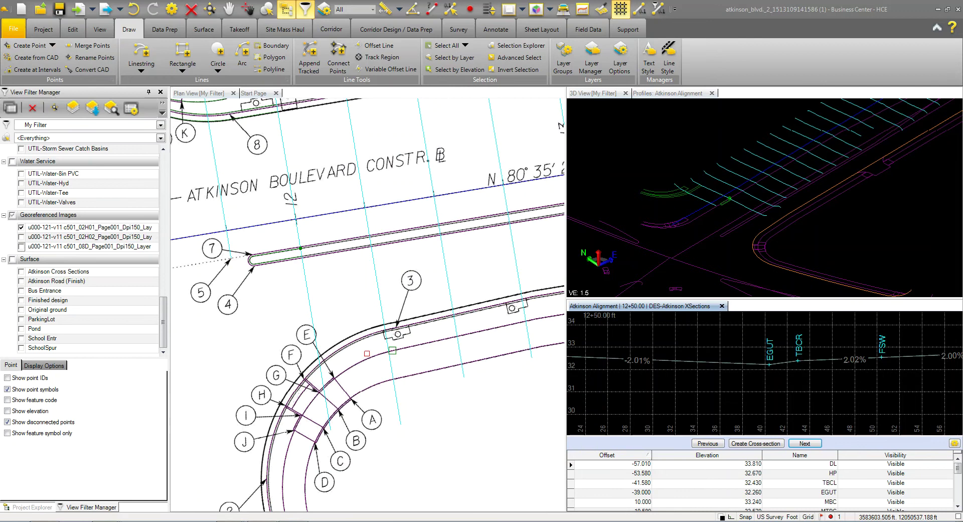
{"action": "left_click", "coordinate": [394, 329]}
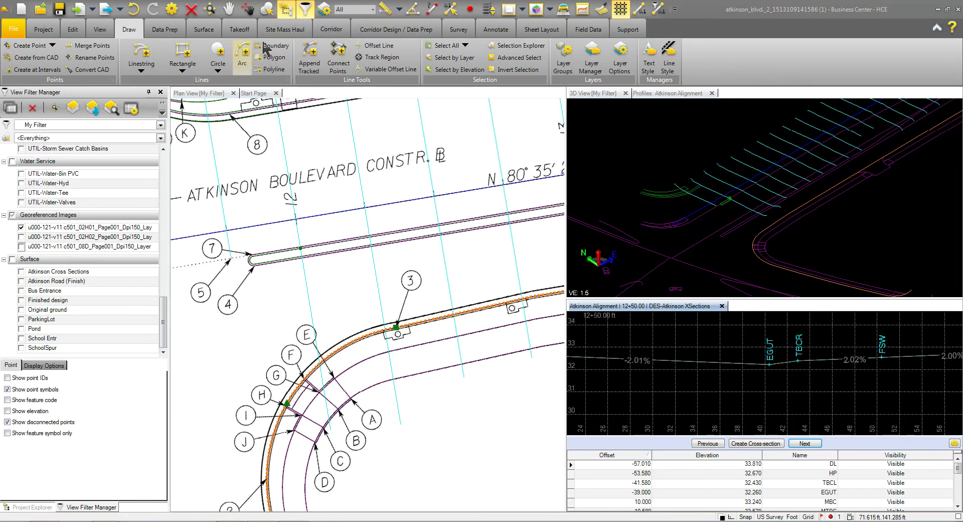
{"action": "left_click", "coordinate": [380, 46]}
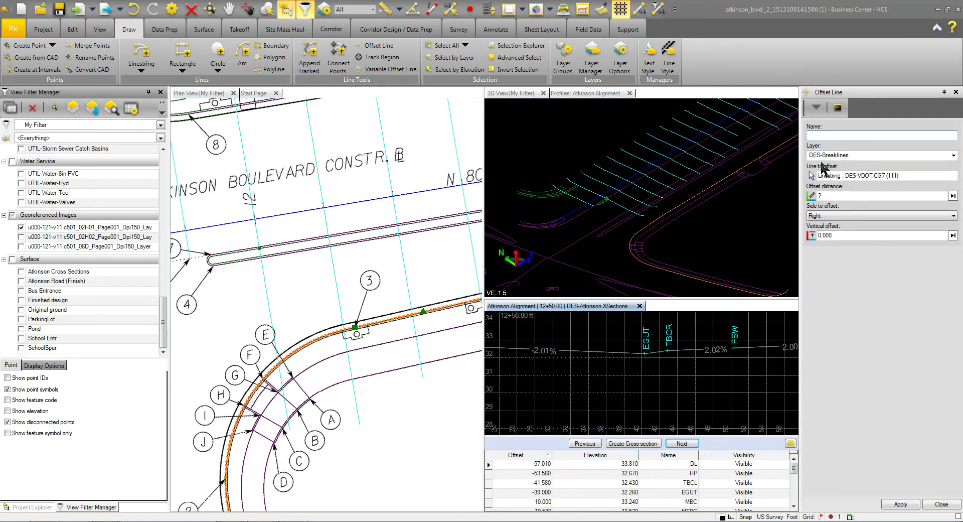
{"action": "left_click", "coordinate": [821, 136]}
{"action": "left_click", "coordinate": [850, 196]}
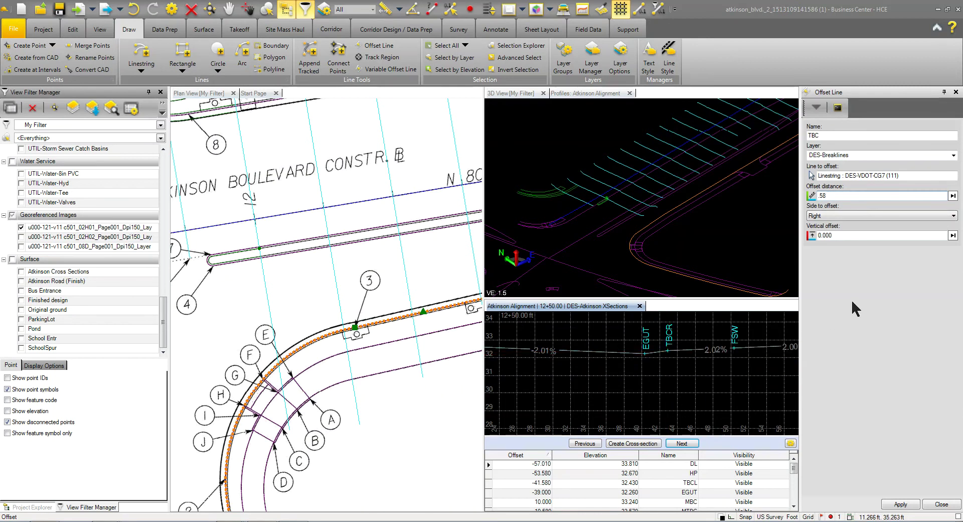
{"action": "key", "text": "Tab"}
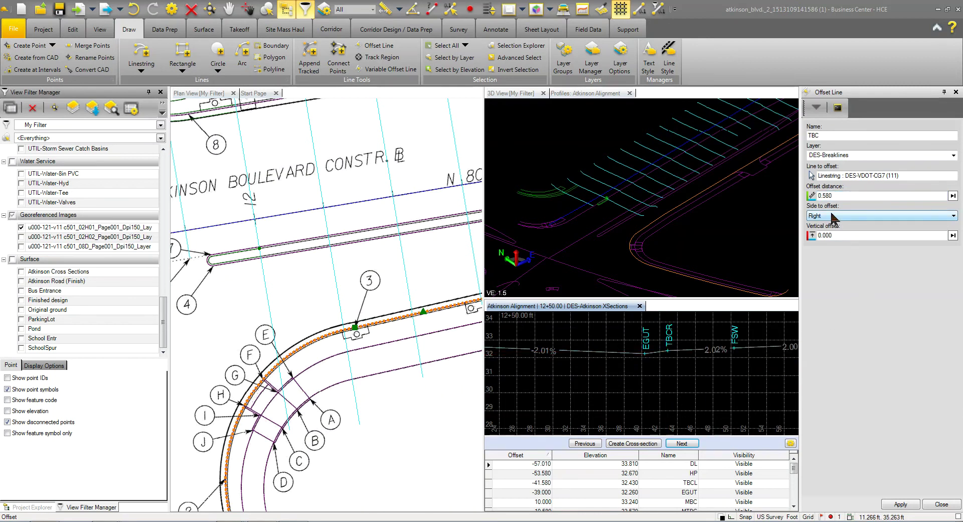
{"action": "left_click", "coordinate": [355, 396]}
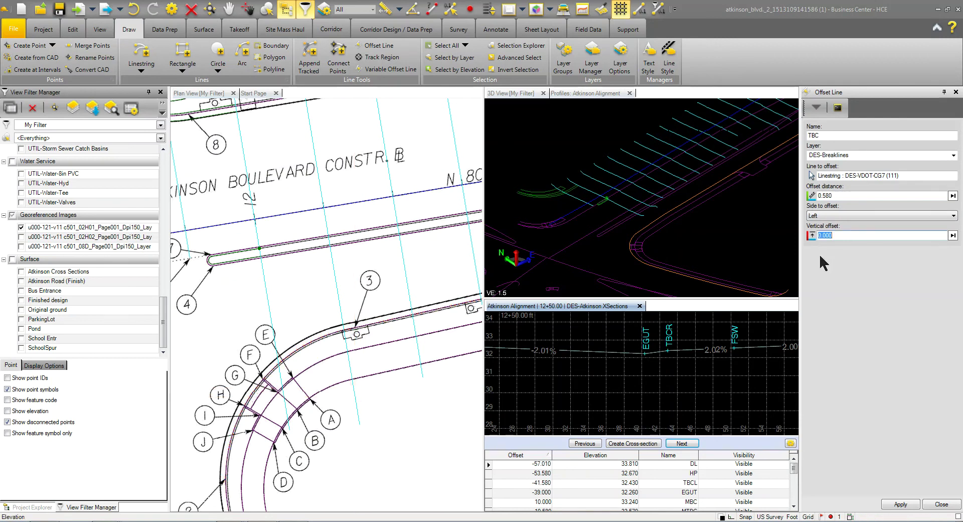
{"action": "left_click", "coordinate": [900, 504]}
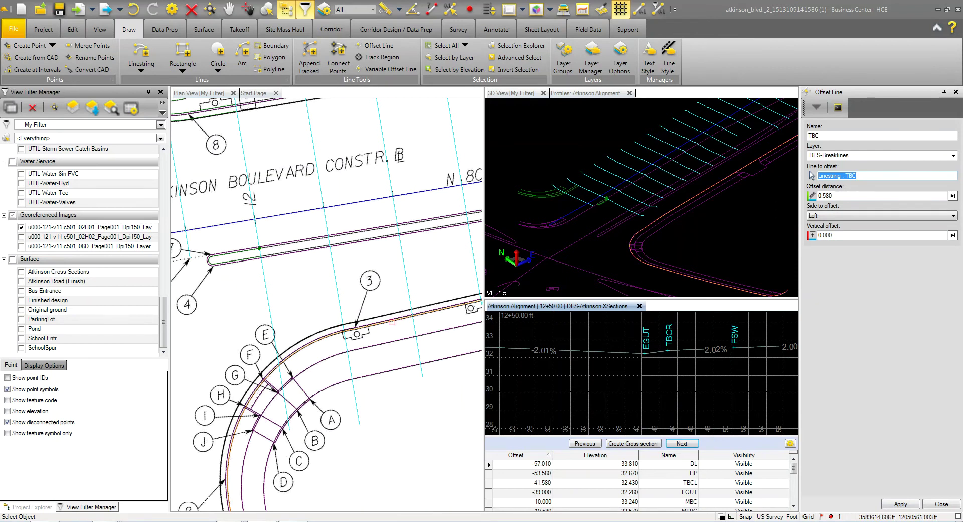
{"action": "scroll", "coordinate": [416, 314], "scroll_direction": "up", "scroll_amount": 5}
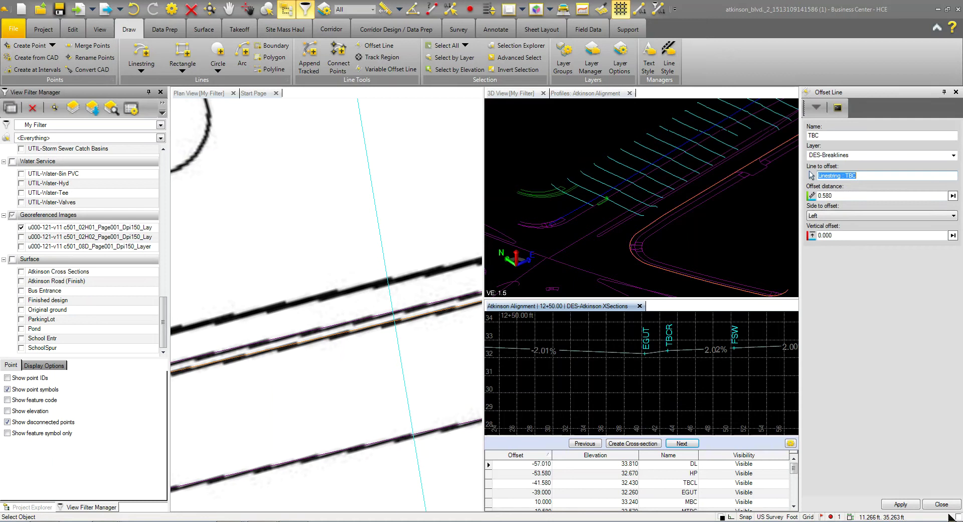
{"action": "left_click", "coordinate": [901, 504]}
{"action": "left_click", "coordinate": [938, 504]}
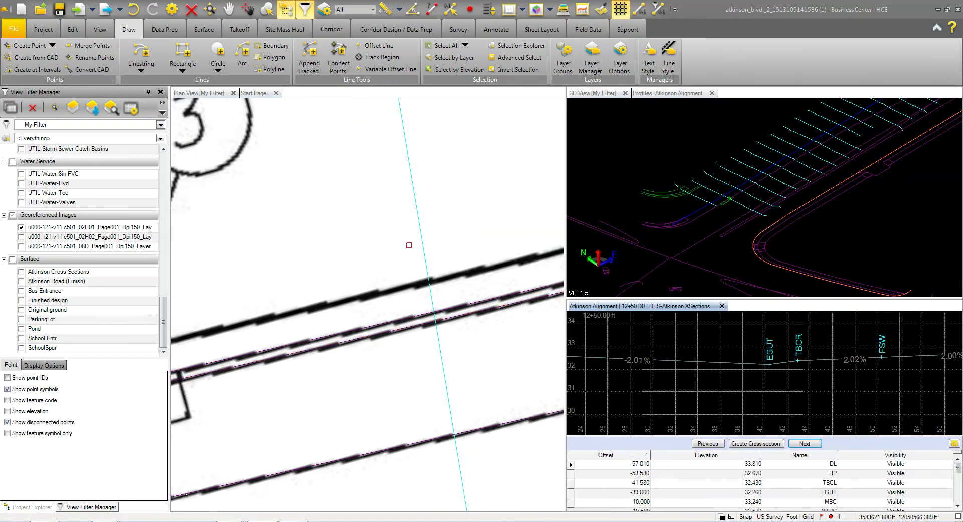
- Break the TBC line where the 12+50.00 cross-section line crosses it
{"action": "right_click", "coordinate": [320, 224]}
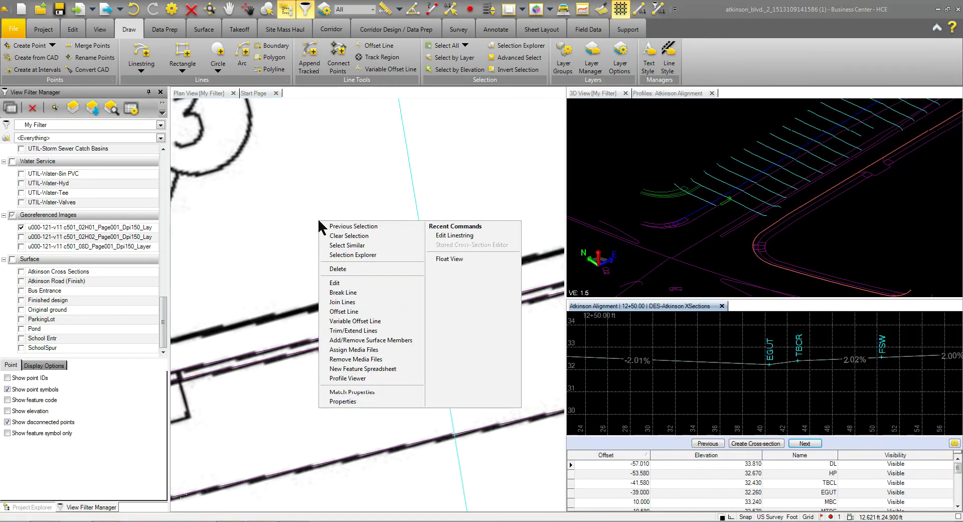
{"action": "left_click", "coordinate": [353, 295]}
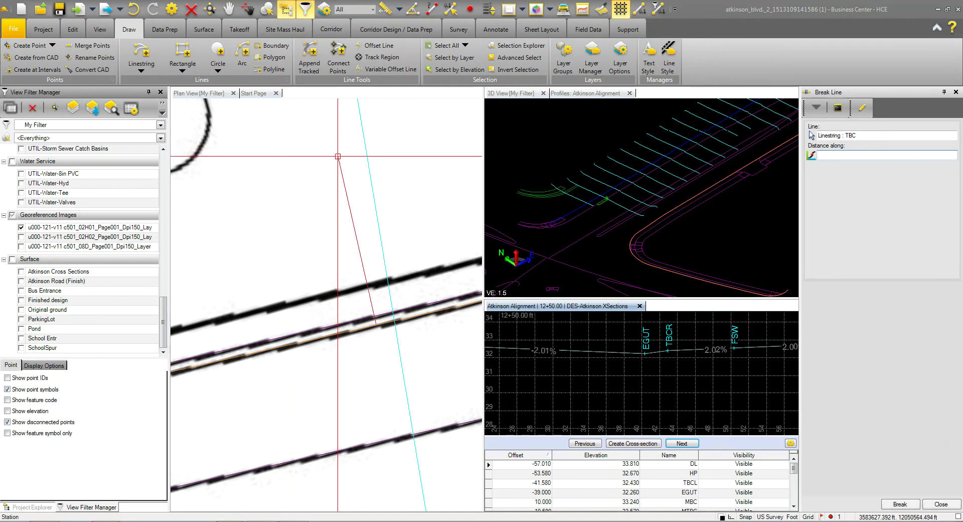
{"action": "right_click", "coordinate": [317, 202]}
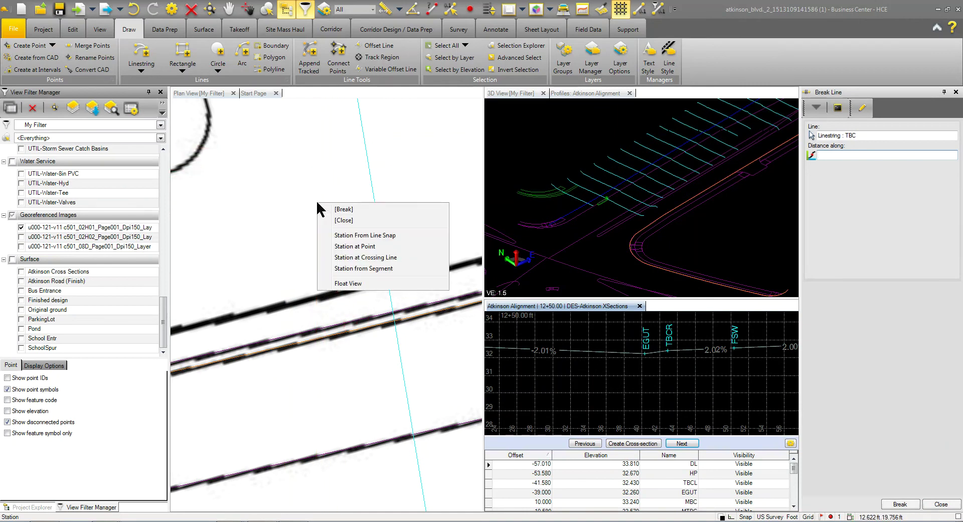
{"action": "left_click", "coordinate": [353, 257]}
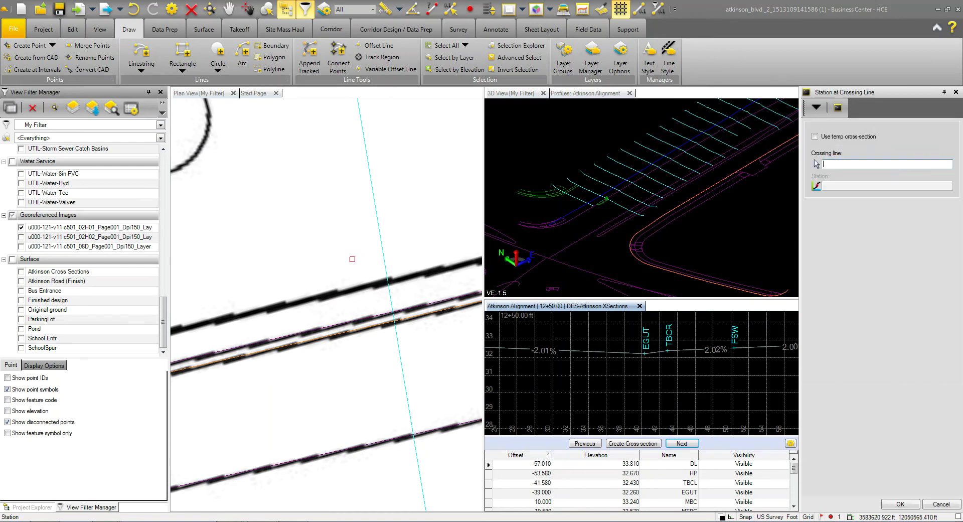
{"action": "left_click", "coordinate": [383, 248]}
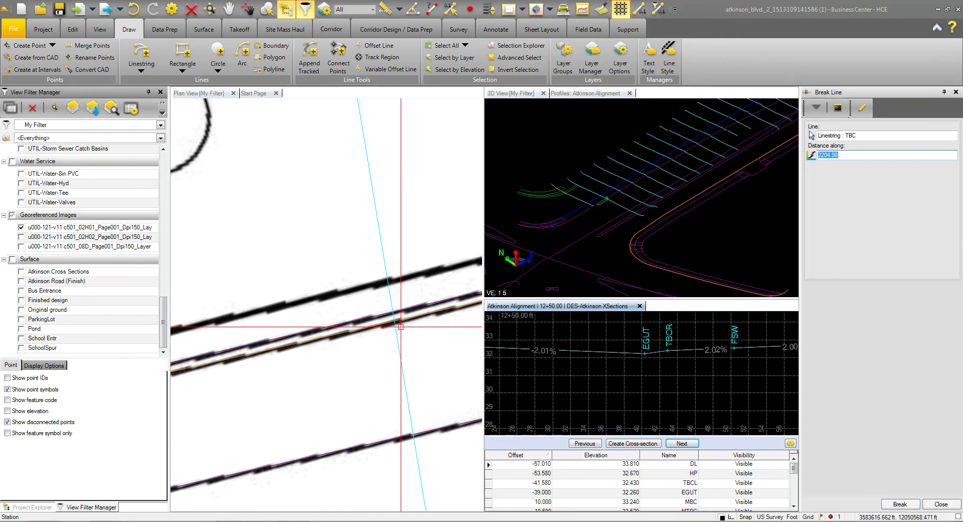
{"action": "left_click", "coordinate": [898, 505]}
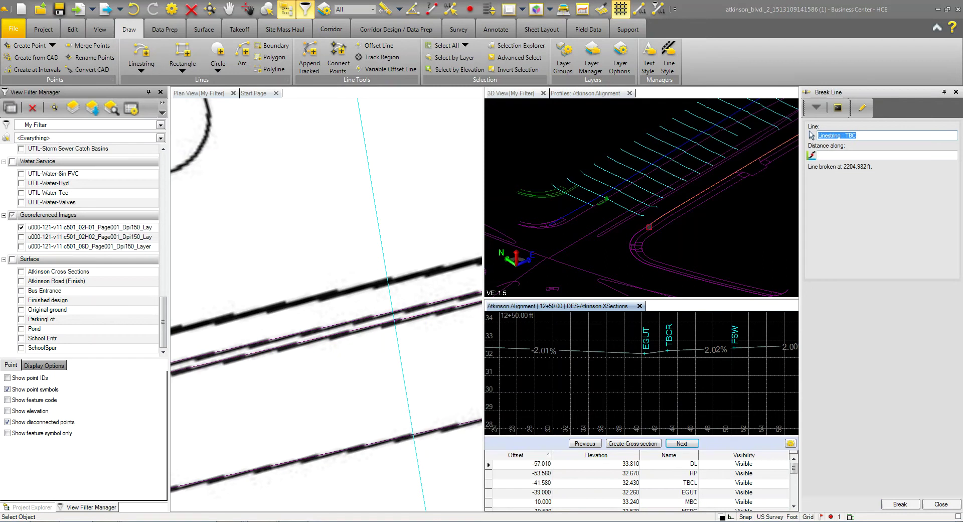
- Delete the part of the broken TBC line running along Atkinson Boulevard away from the curb return
{"action": "scroll", "coordinate": [649, 227], "scroll_direction": "up", "scroll_amount": 2}
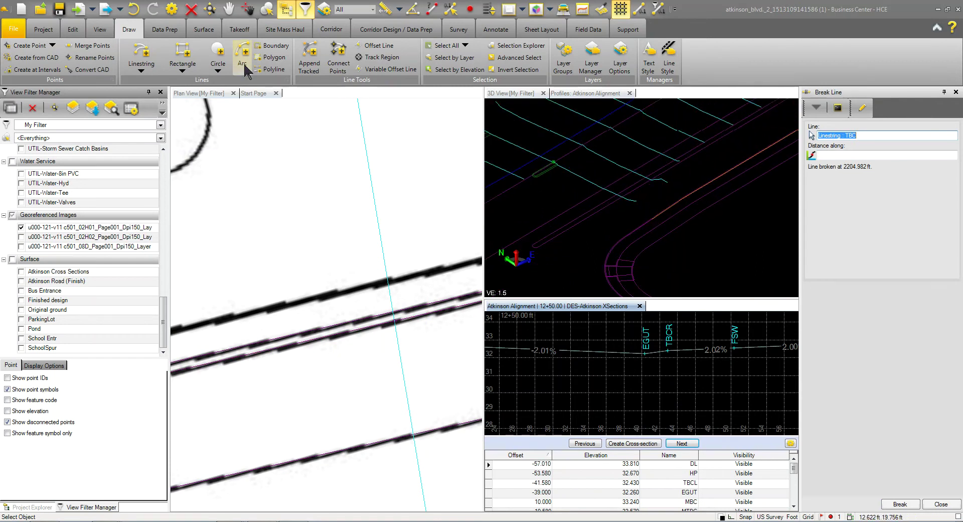
{"action": "left_click", "coordinate": [191, 9]}
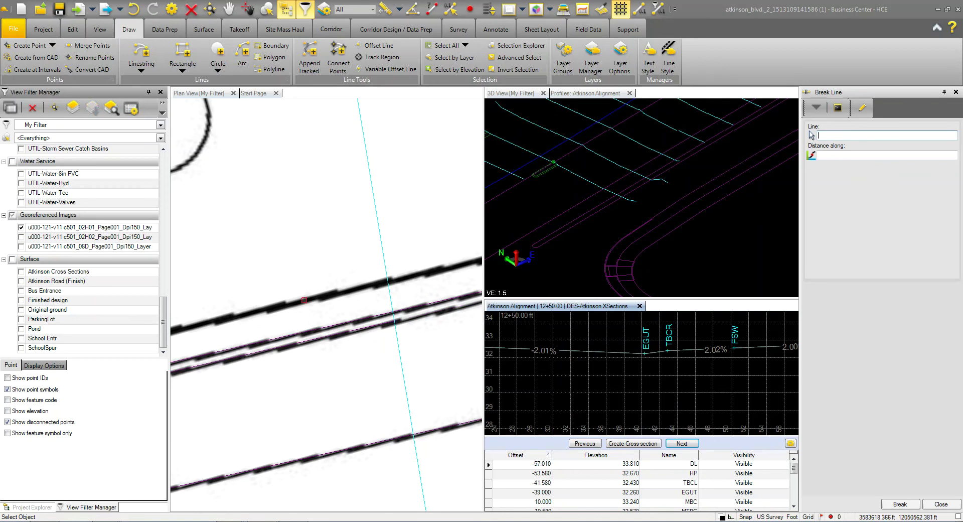
{"action": "left_click", "coordinate": [936, 504]}
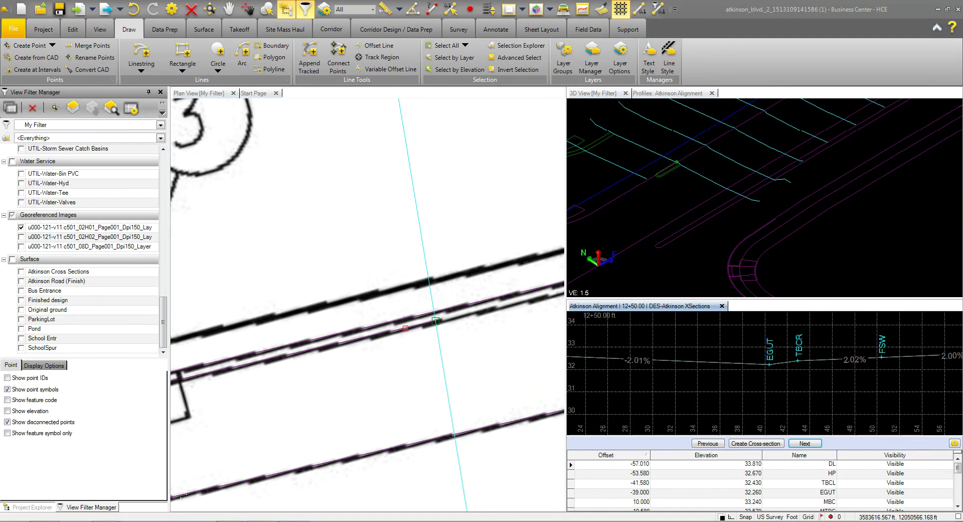
- Add a VPI at the start of the remaining TBC line, taking its 32.400 elevation from TBCR on the 12+50.00 cross-section
{"action": "scroll", "coordinate": [380, 410], "scroll_direction": "down", "scroll_amount": 3}
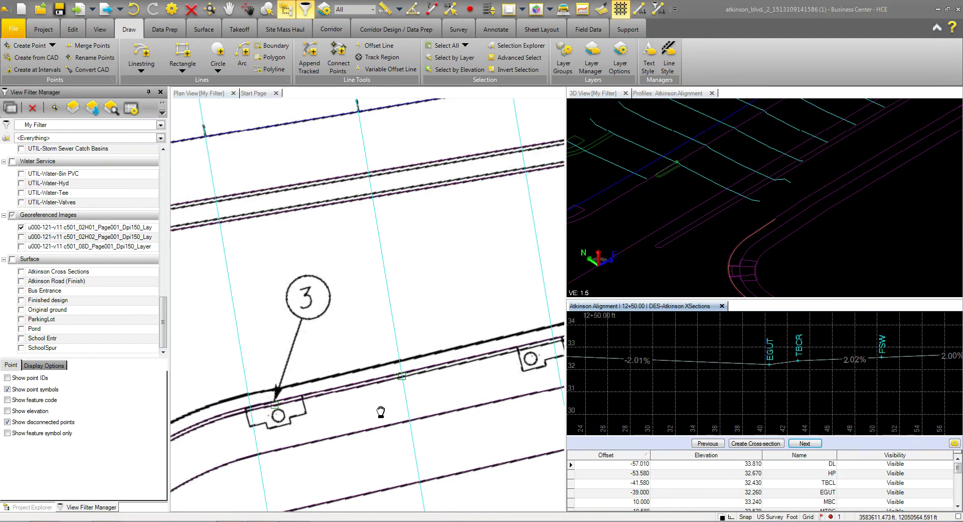
{"action": "middle_click_drag", "start_coordinate": [381, 411], "coordinate": [407, 345]}
{"action": "mouse_move", "coordinate": [692, 251]}
{"action": "left_mouse_down"}
{"action": "mouse_move", "coordinate": [770, 256]}
{"action": "mouse_move", "coordinate": [712, 251]}
{"action": "mouse_move", "coordinate": [738, 255]}
{"action": "left_mouse_up"}
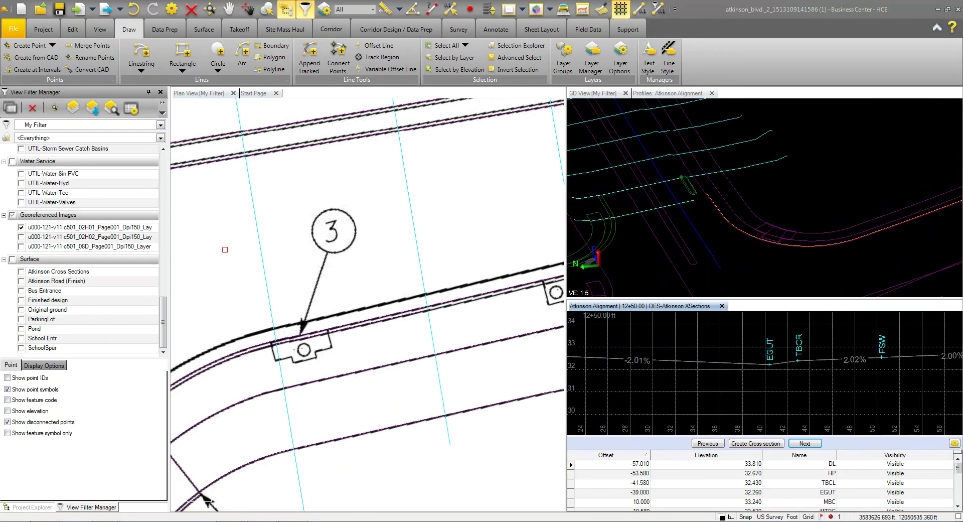
{"action": "right_click", "coordinate": [295, 209]}
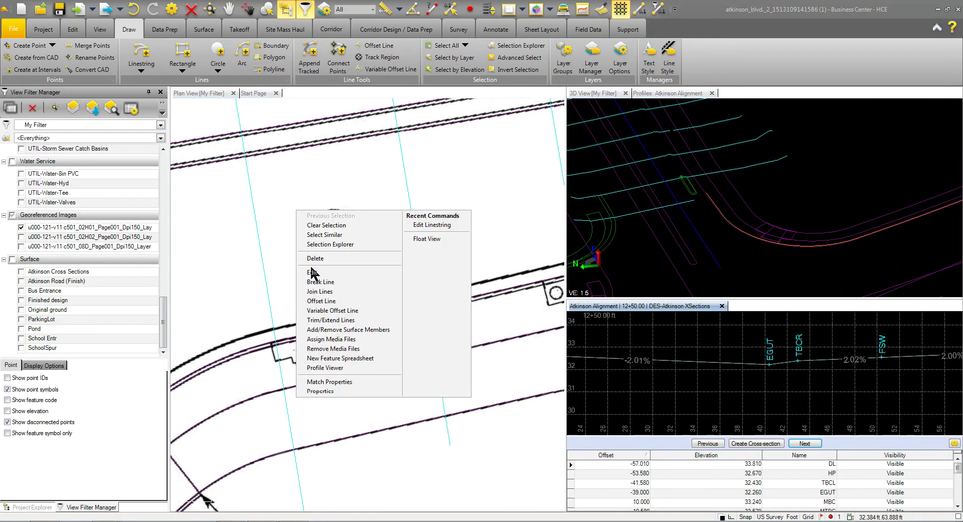
{"action": "left_click", "coordinate": [396, 224]}
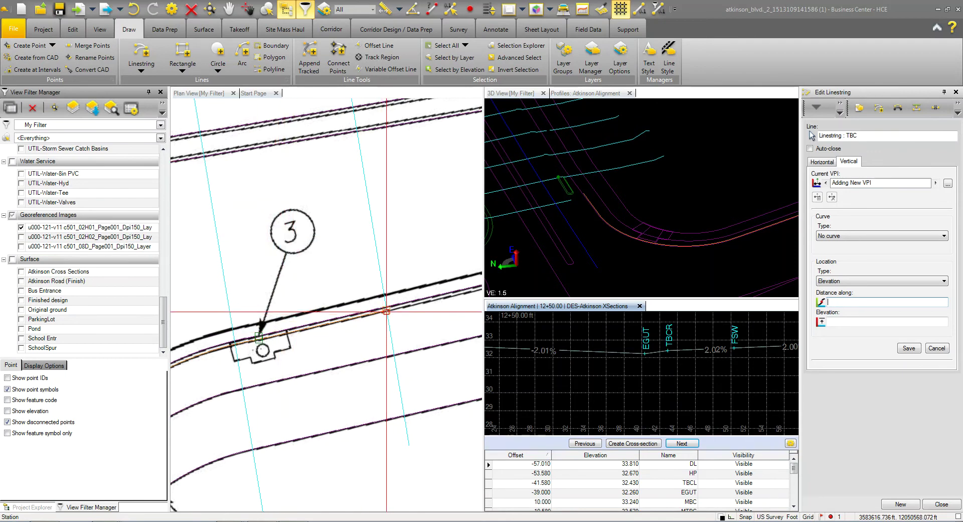
{"action": "left_click", "coordinate": [386, 311]}
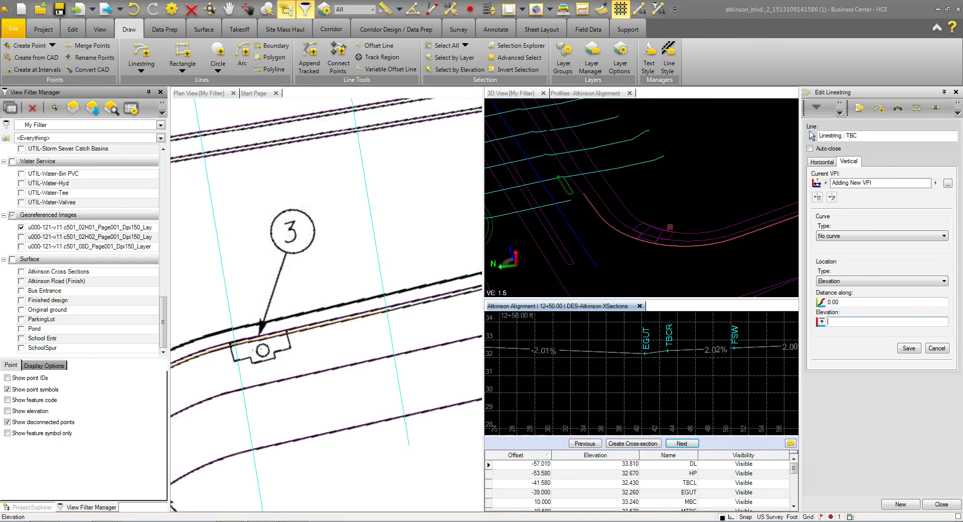
{"action": "middle_click_drag", "start_coordinate": [610, 152], "coordinate": [615, 185]}
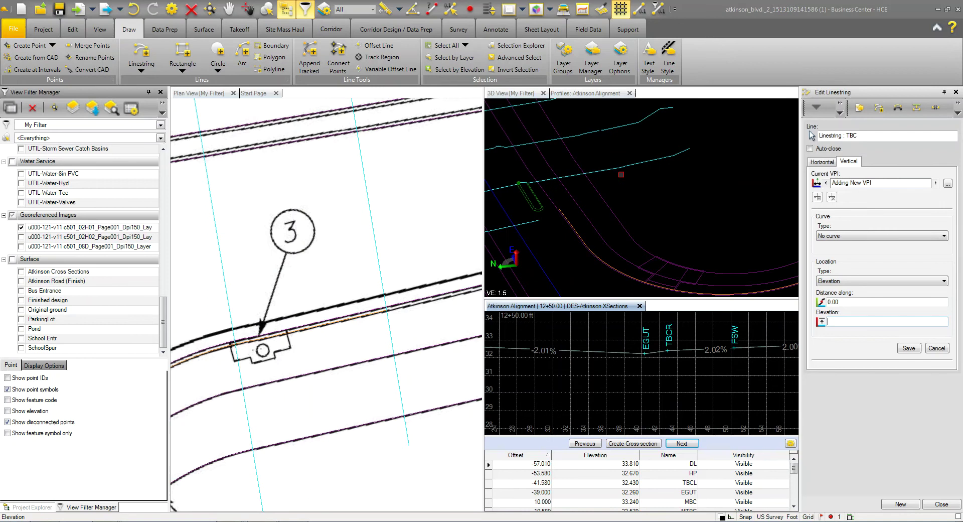
{"action": "scroll", "coordinate": [669, 333], "scroll_direction": "up", "scroll_amount": 5}
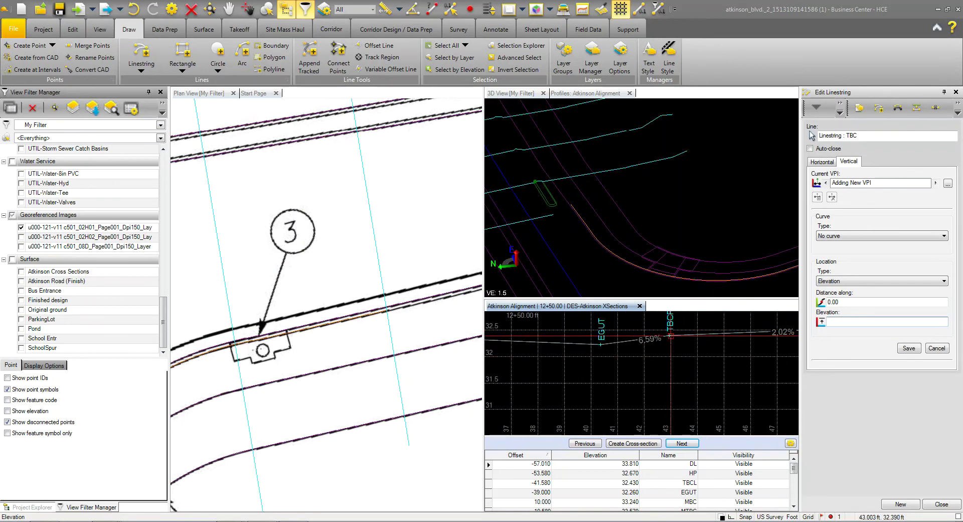
{"action": "left_click", "coordinate": [671, 336]}
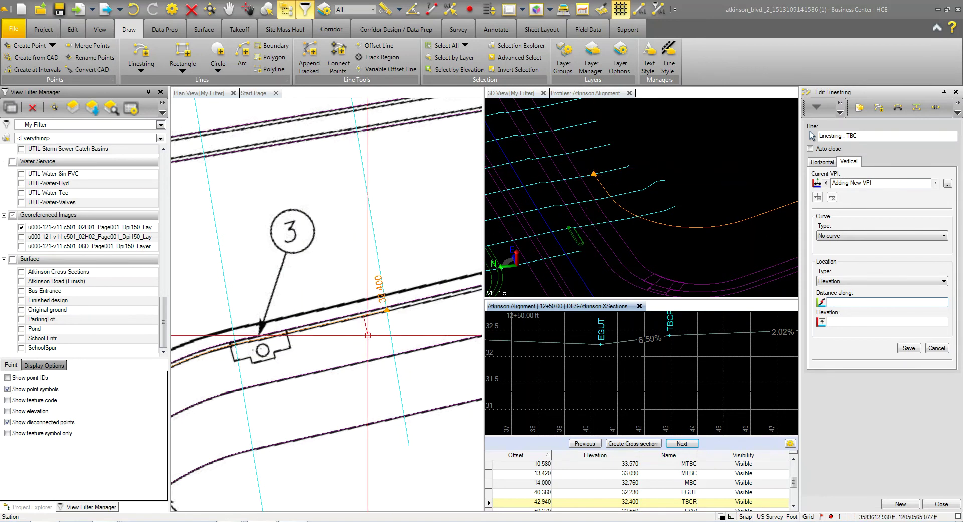
{"action": "scroll", "coordinate": [246, 321], "scroll_direction": "up", "scroll_amount": 1}
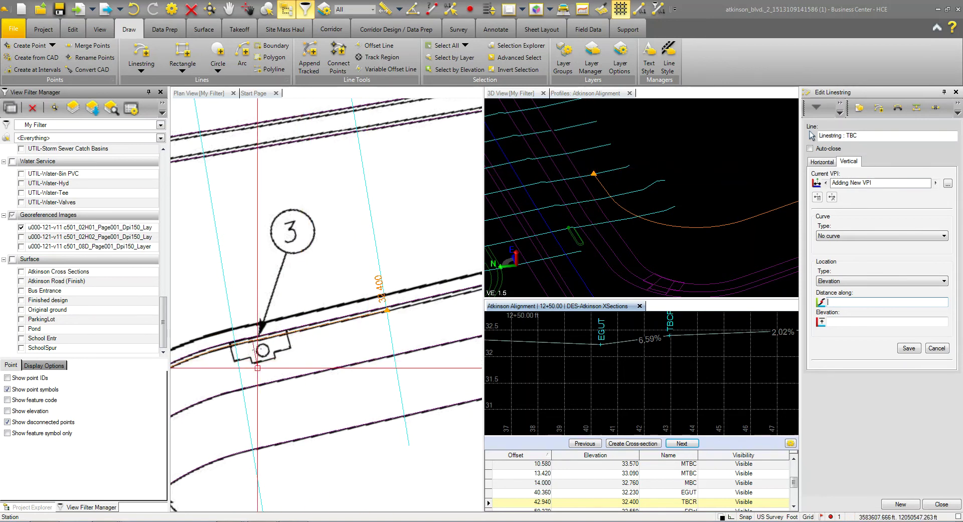
{"action": "scroll", "coordinate": [244, 319], "scroll_direction": "up", "scroll_amount": 1}
{"action": "scroll", "coordinate": [260, 317], "scroll_direction": "up", "scroll_amount": 2}
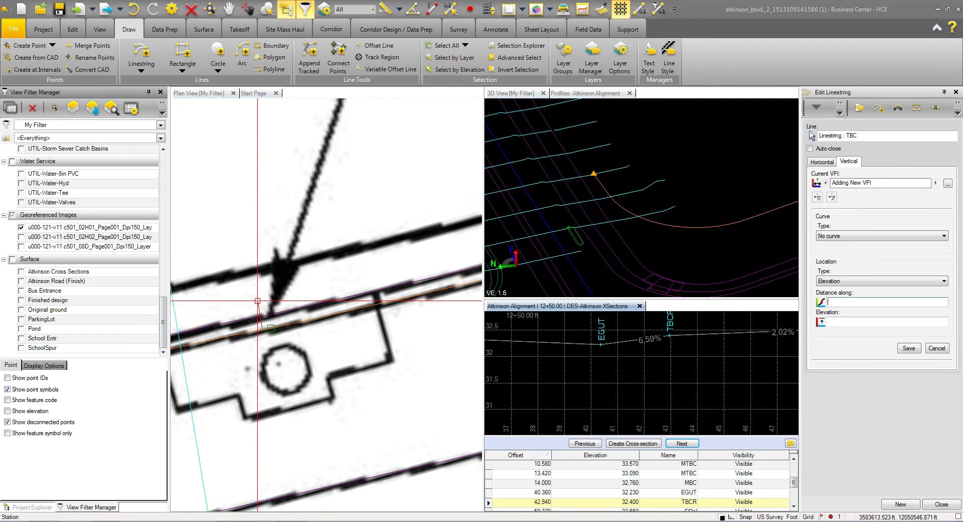
{"action": "left_click", "coordinate": [265, 315]}
{"action": "scroll", "coordinate": [315, 306], "scroll_direction": "down", "scroll_amount": 2}
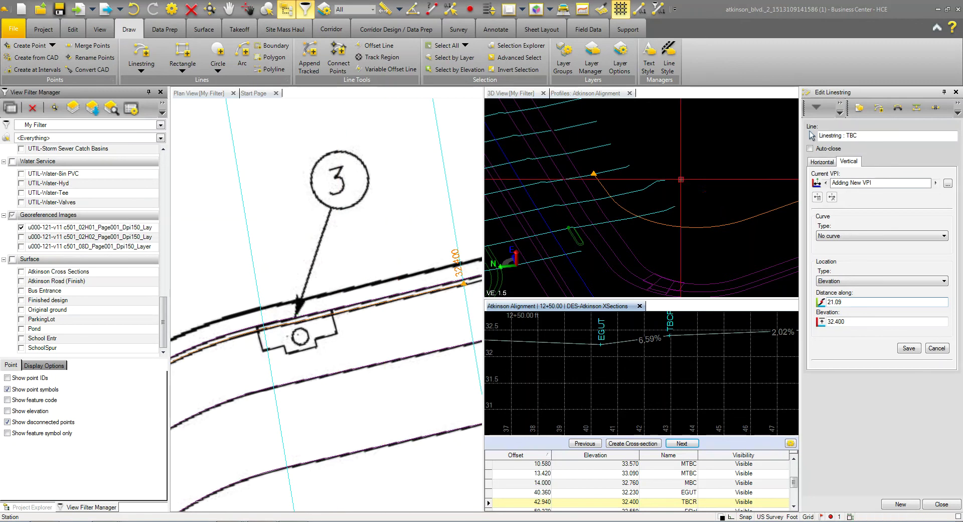
{"action": "left_click", "coordinate": [943, 349]}
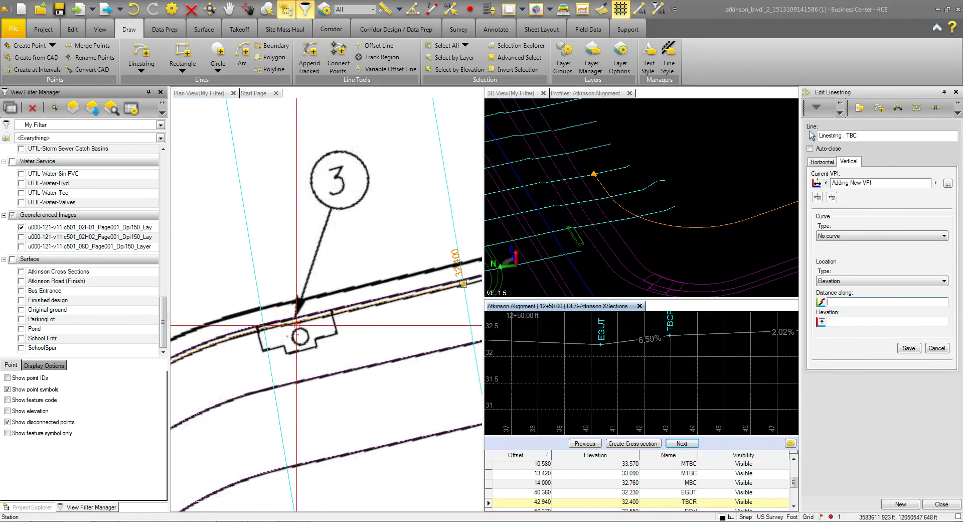
- Add a VPI to the TBC line at point 3, distance 21.09, with elevation 32.070
{"action": "scroll", "coordinate": [295, 324], "scroll_direction": "up", "scroll_amount": 4}
{"action": "left_click", "coordinate": [285, 304]}
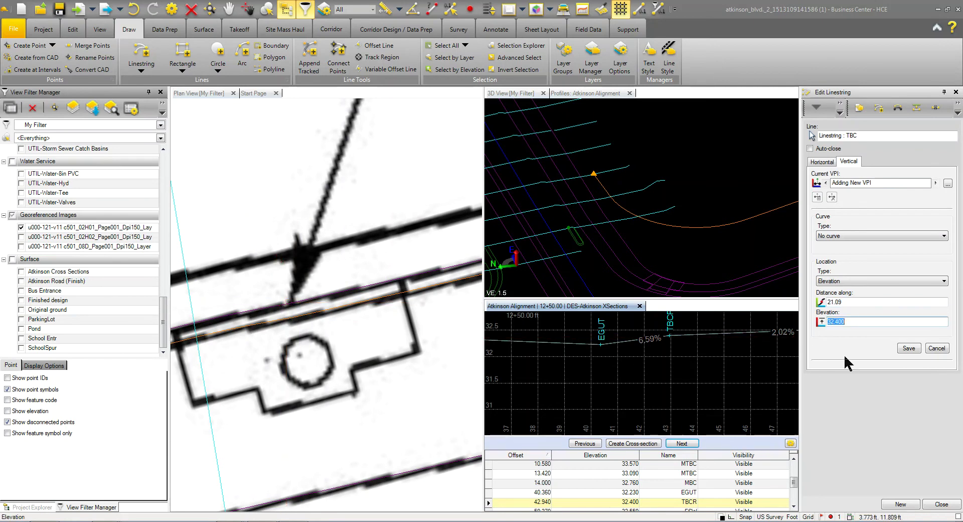
{"action": "type", "text": "32"}
{"action": "left_click", "coordinate": [908, 347]}
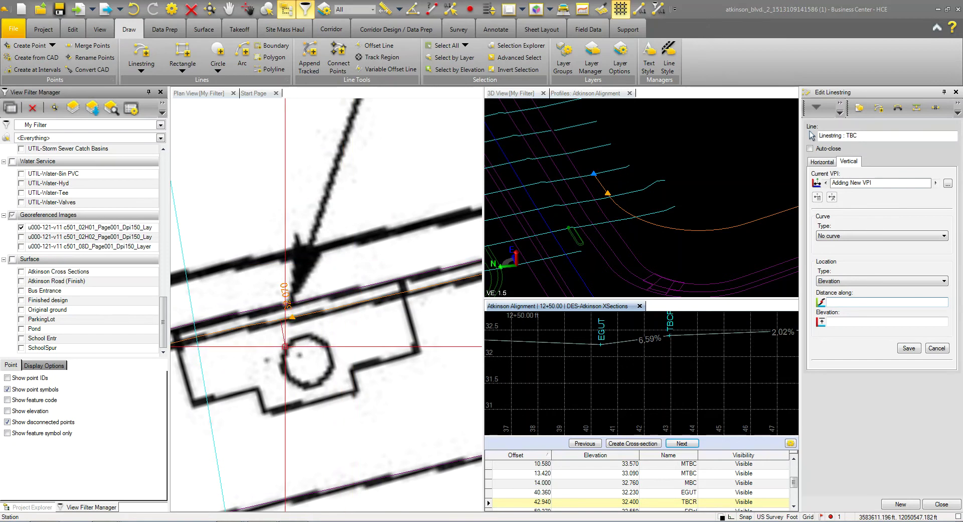
{"action": "scroll", "coordinate": [285, 346], "scroll_direction": "down", "scroll_amount": 2}
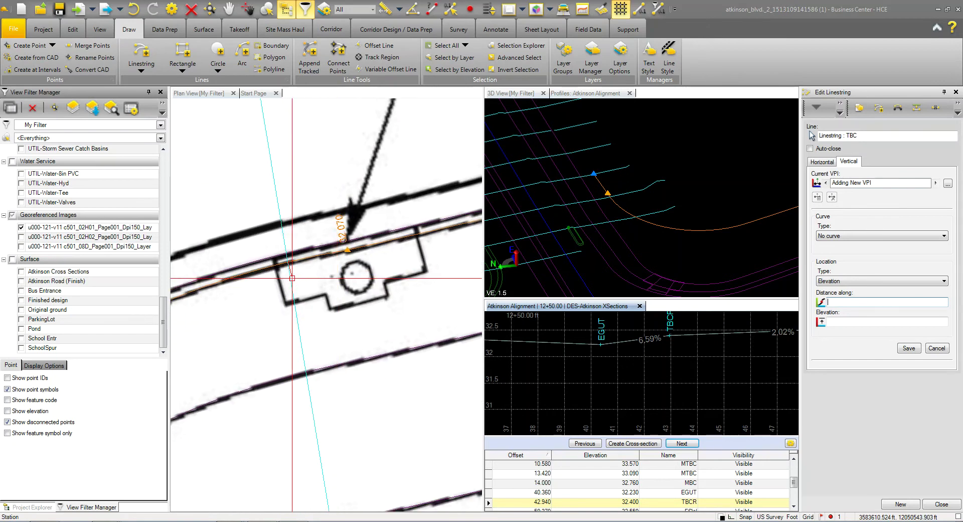
- Add a VPI to the TBC line at distance 25.04, where the 12+25.00 cross-section line crosses it, picking its elevation from that cross-section
{"action": "right_click", "coordinate": [218, 188]}
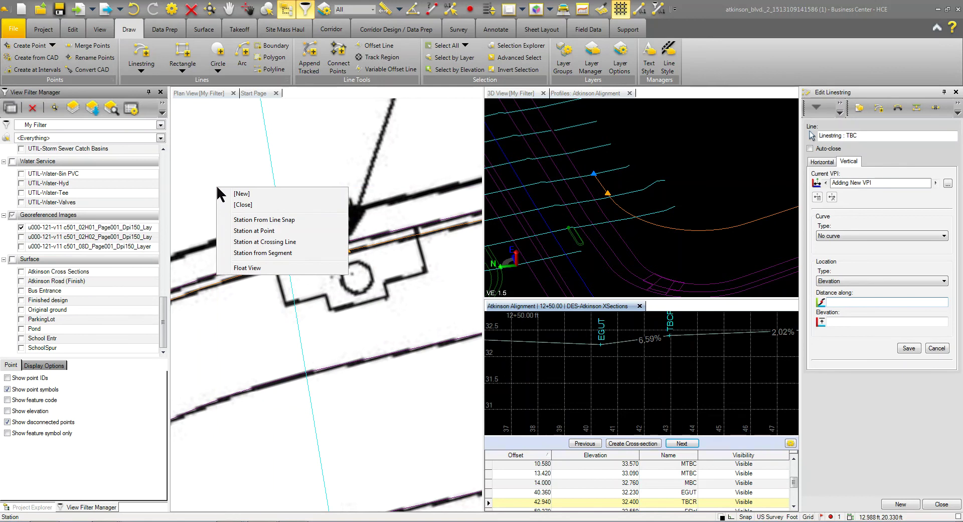
{"action": "left_click", "coordinate": [249, 242]}
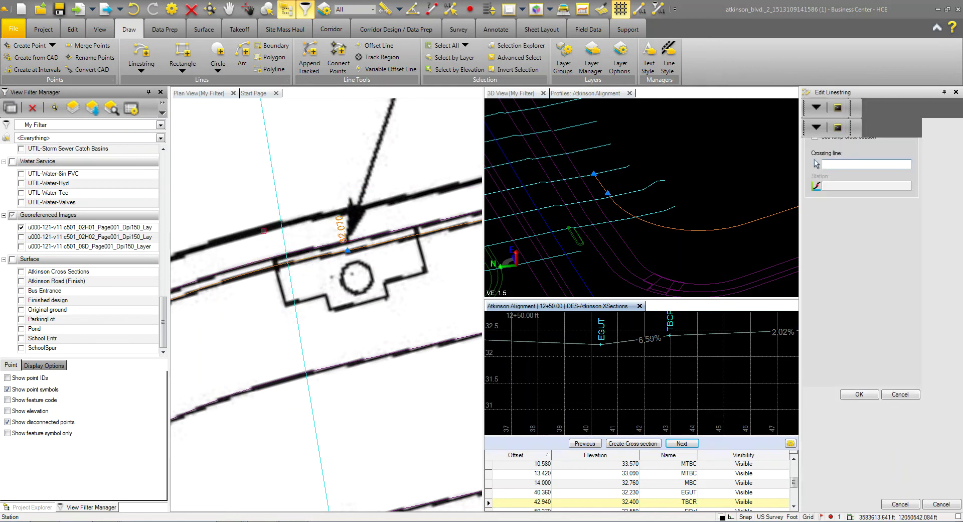
{"action": "left_click", "coordinate": [279, 217]}
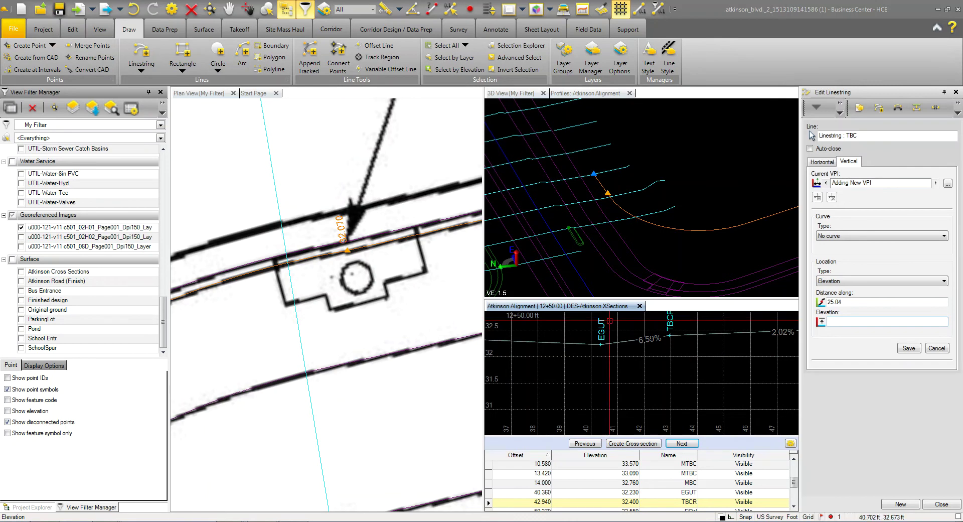
{"action": "left_click", "coordinate": [585, 444]}
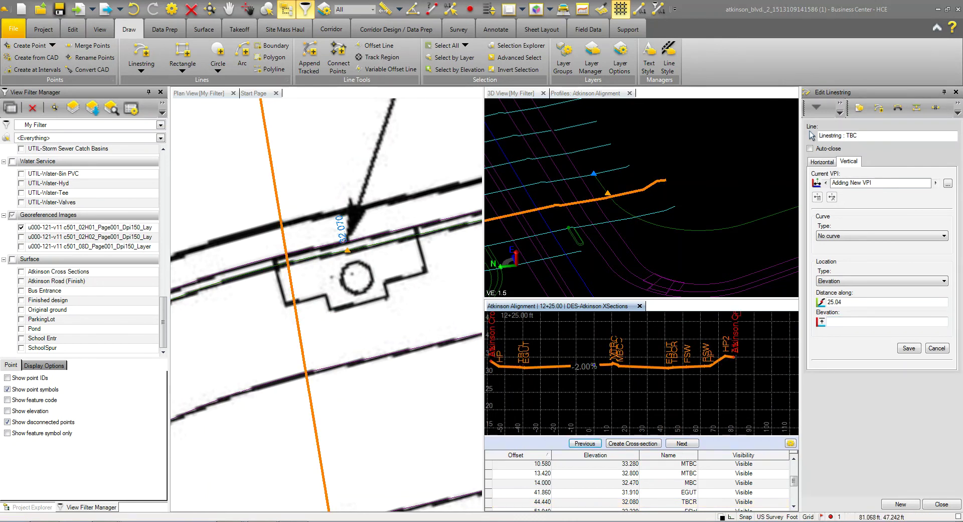
{"action": "left_click", "coordinate": [851, 322]}
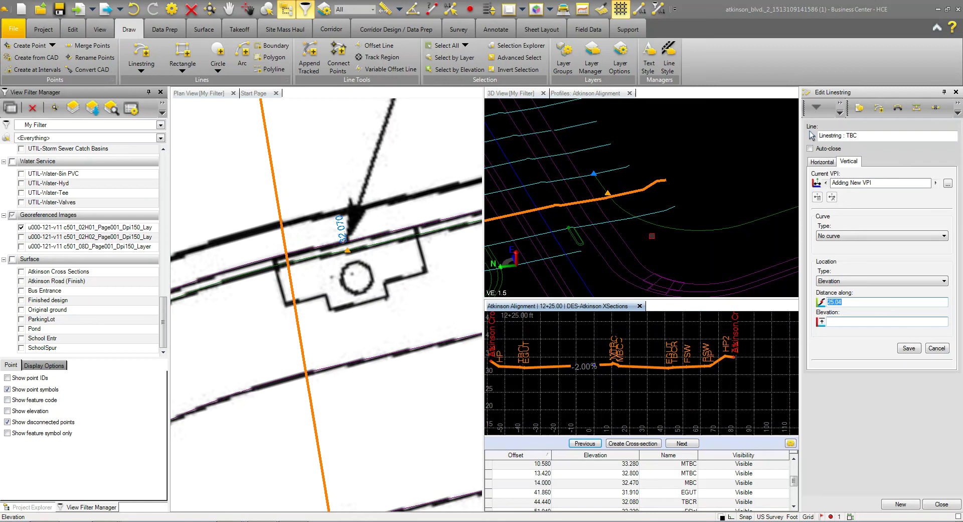
{"action": "left_click", "coordinate": [765, 332]}
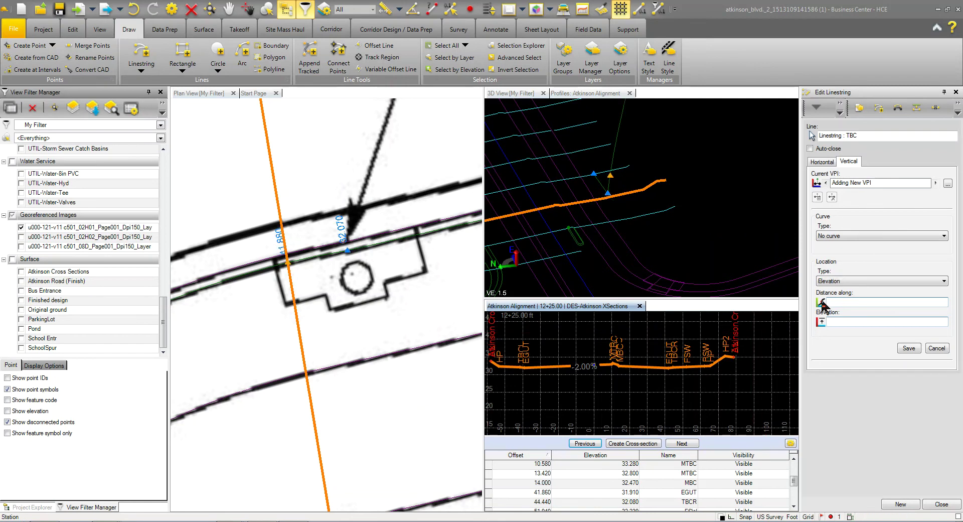
- Correct the elevation of the VPI at distance 25.04 to 32.080, taken from TBCR on the 12+25.00 cross-section
{"action": "left_click", "coordinate": [937, 347]}
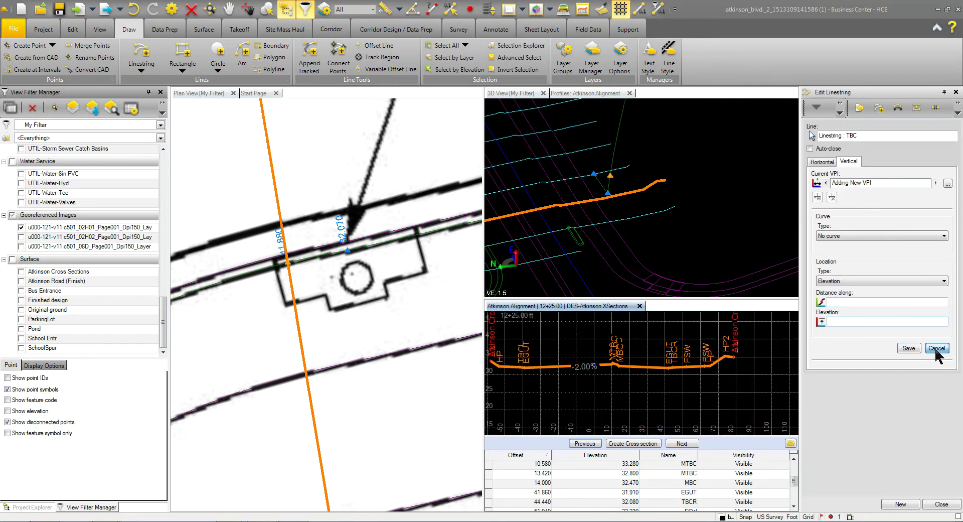
{"action": "double_click", "coordinate": [858, 321]}
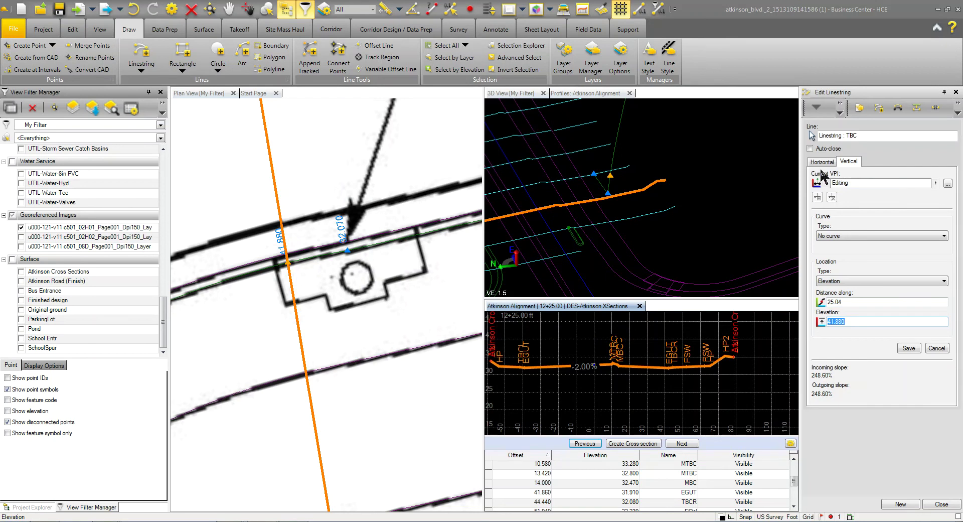
{"action": "scroll", "coordinate": [672, 373], "scroll_direction": "up", "scroll_amount": 3}
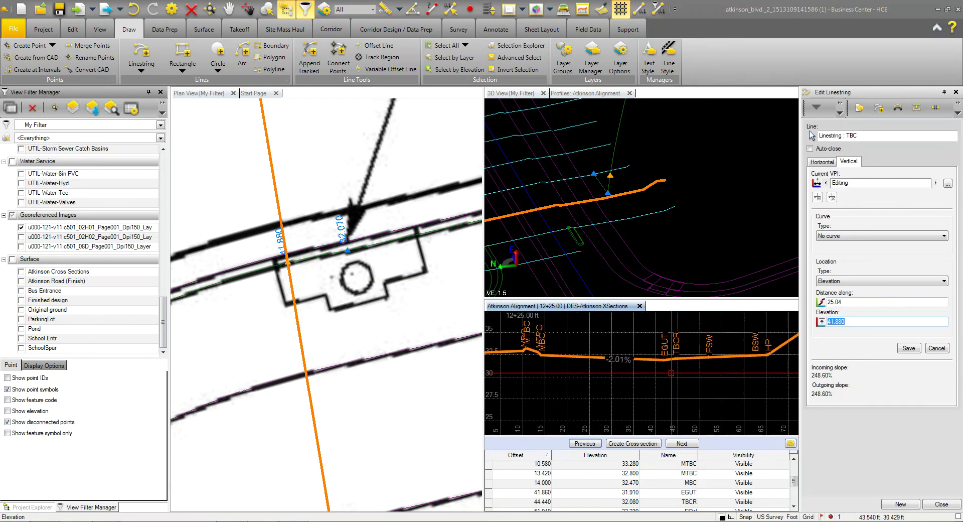
{"action": "scroll", "coordinate": [672, 373], "scroll_direction": "up", "scroll_amount": 3}
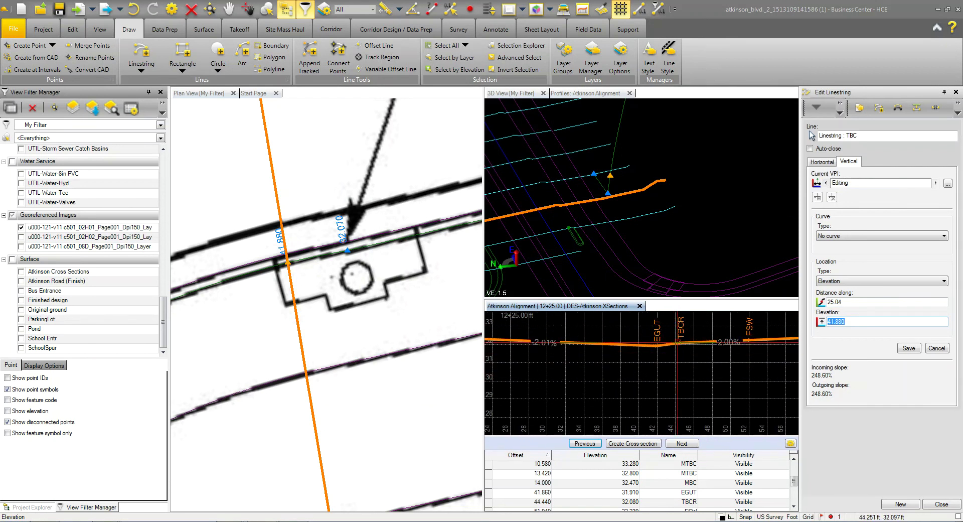
{"action": "left_click", "coordinate": [677, 340]}
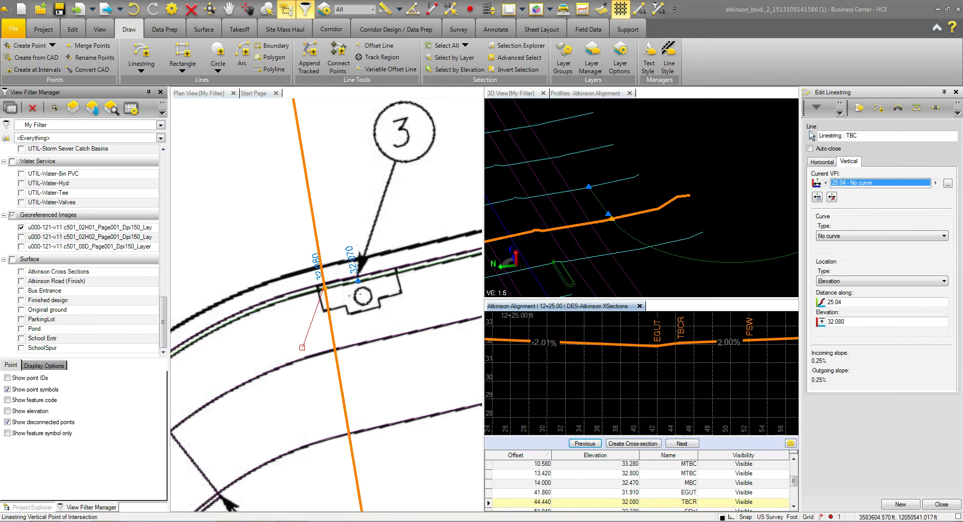
- Add a VPI to the TBC line where the 12+00.00 cross-section line crosses it, distance 51.61, with TBCR's elevation of 32.140
{"action": "scroll", "coordinate": [302, 347], "scroll_direction": "down", "scroll_amount": 3}
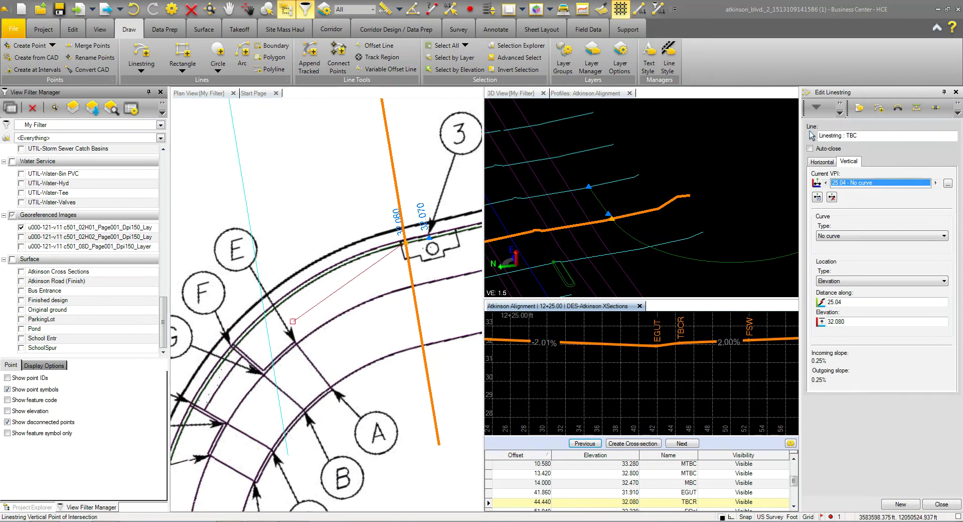
{"action": "left_click", "coordinate": [817, 196]}
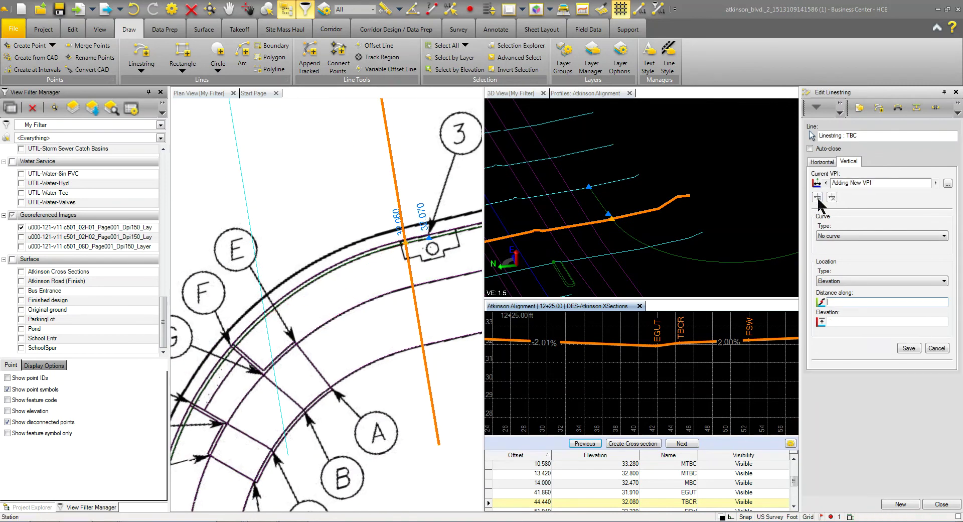
{"action": "right_click", "coordinate": [243, 305]}
{"action": "left_click", "coordinate": [271, 369]}
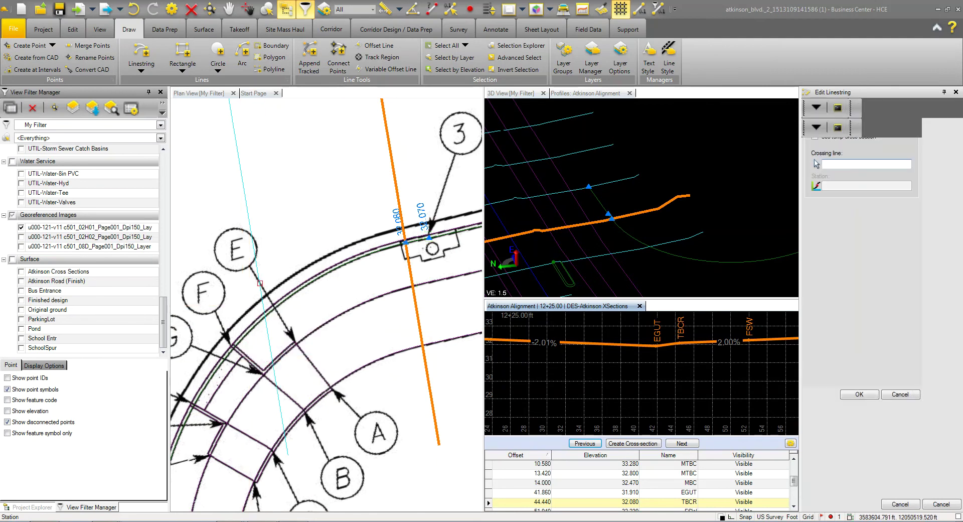
{"action": "left_click", "coordinate": [257, 275]}
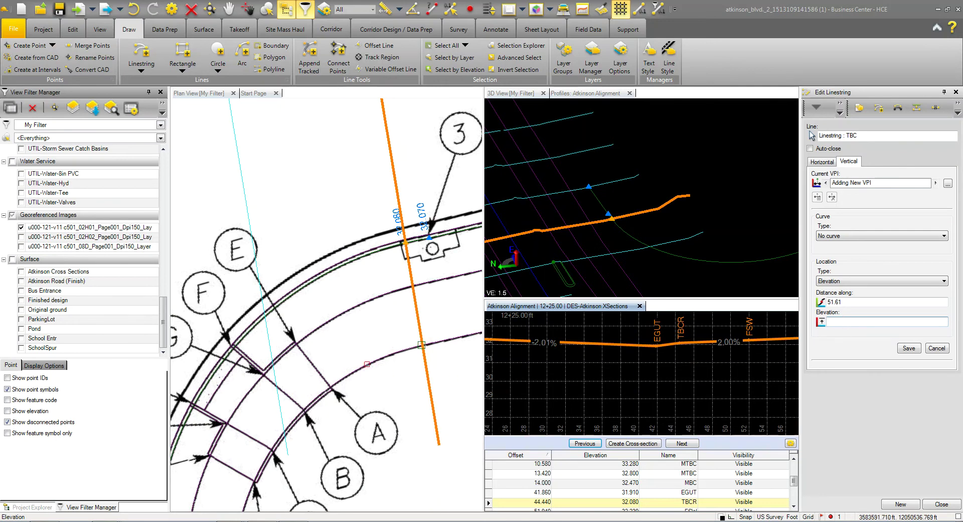
{"action": "left_click", "coordinate": [585, 443]}
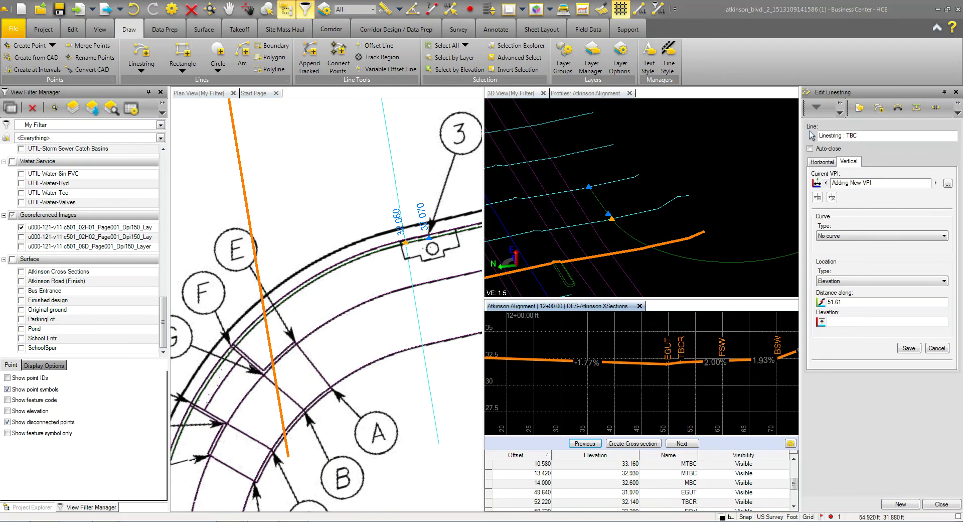
{"action": "scroll", "coordinate": [689, 361], "scroll_direction": "up", "scroll_amount": 5}
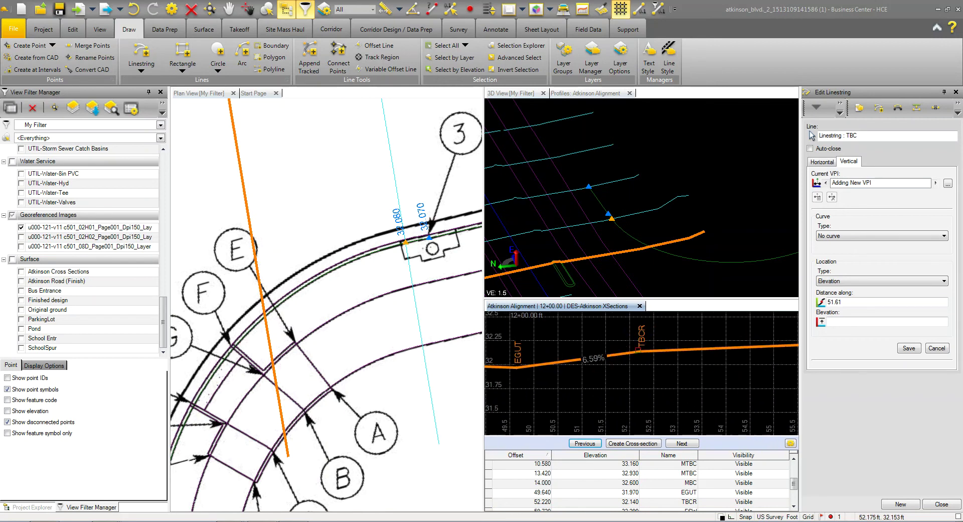
{"action": "left_click", "coordinate": [641, 352]}
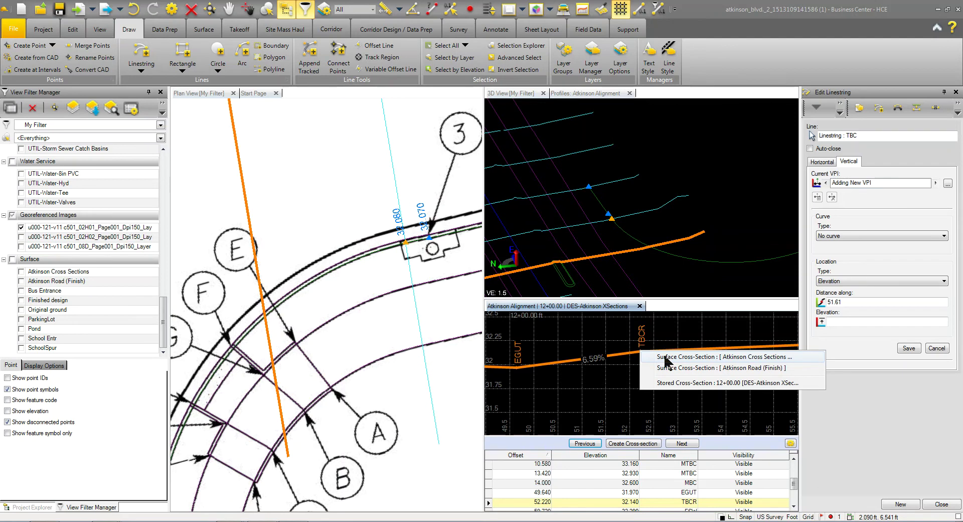
{"action": "left_click", "coordinate": [669, 382]}
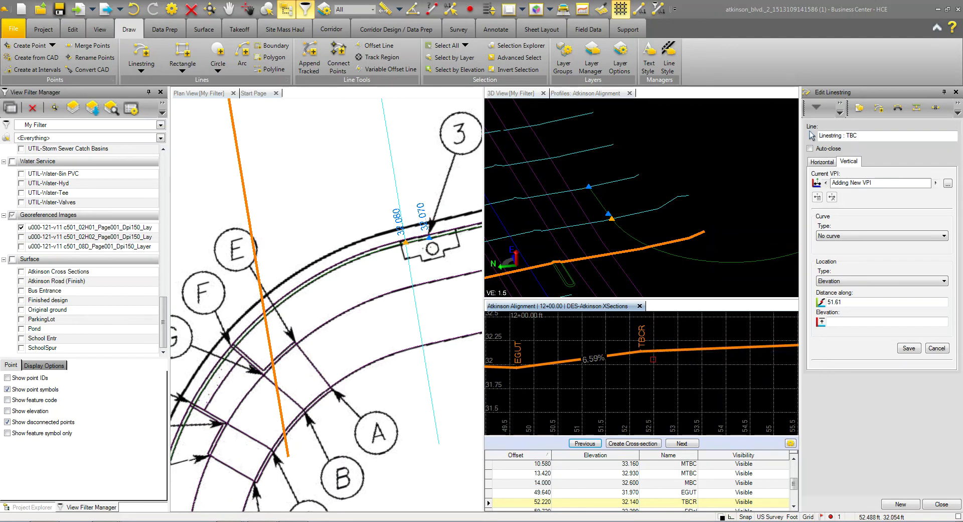
{"action": "left_click", "coordinate": [640, 351]}
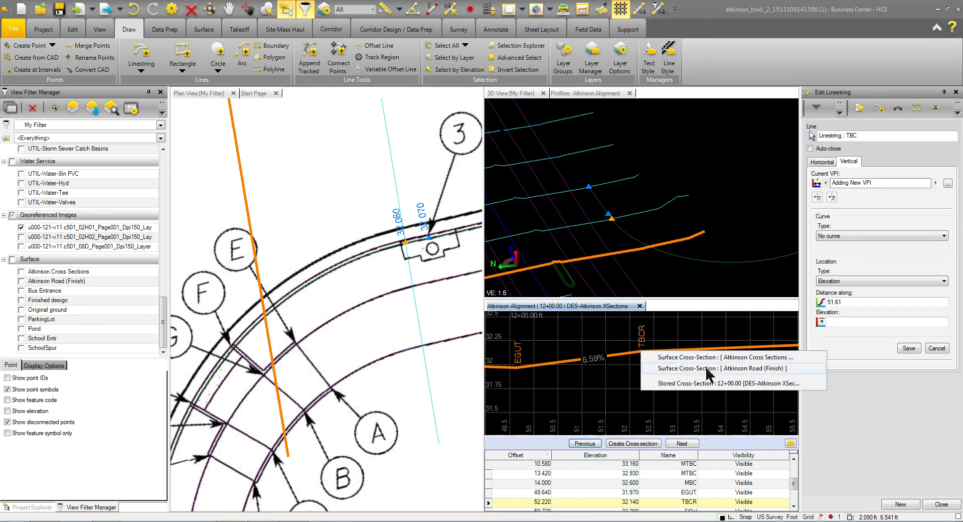
{"action": "left_click", "coordinate": [845, 321]}
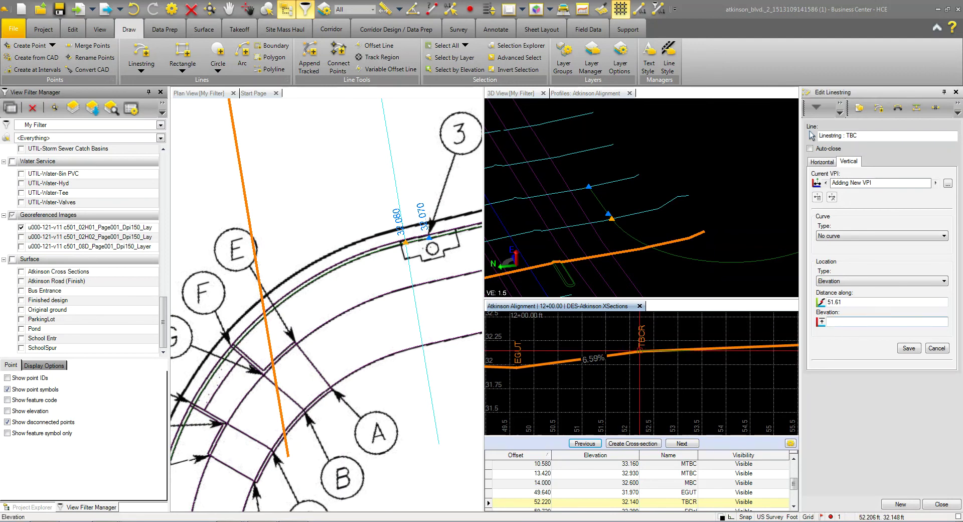
{"action": "left_click", "coordinate": [631, 351]}
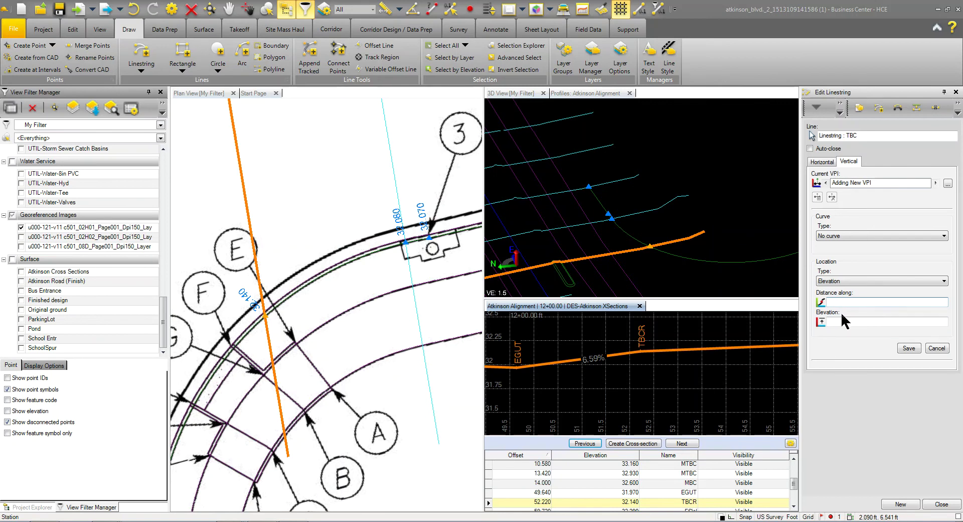
{"action": "scroll", "coordinate": [275, 374], "scroll_direction": "down", "scroll_amount": 2}
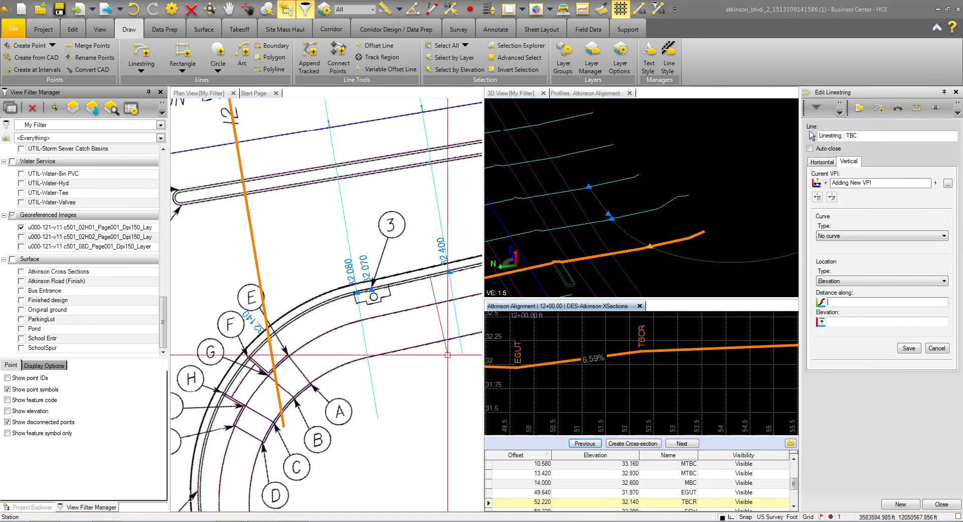
{"action": "scroll", "coordinate": [371, 349], "scroll_direction": "down", "scroll_amount": 2}
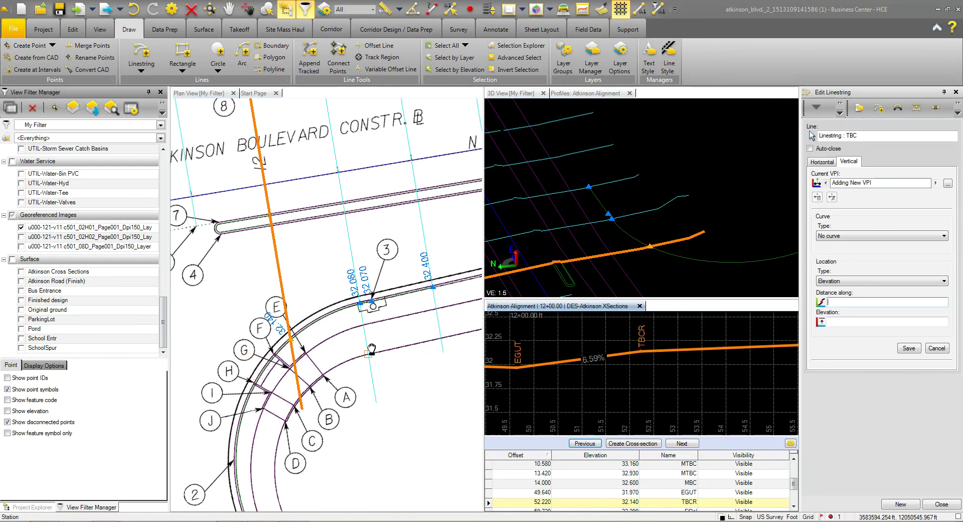
{"action": "middle_click_drag", "start_coordinate": [372, 349], "coordinate": [415, 249]}
{"action": "scroll", "coordinate": [415, 248], "scroll_direction": "down", "scroll_amount": 1}
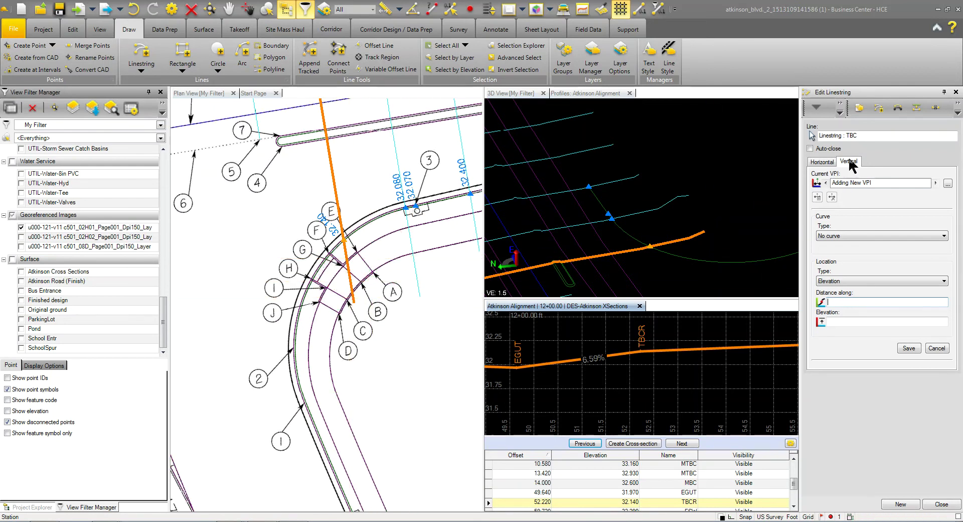
{"action": "left_click", "coordinate": [842, 301]}
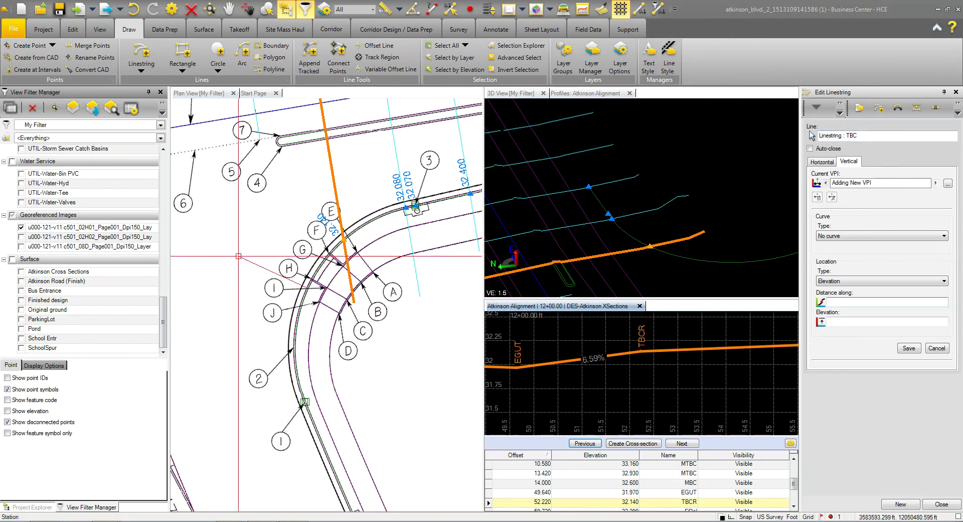
{"action": "scroll", "coordinate": [309, 248], "scroll_direction": "up", "scroll_amount": 4}
{"action": "scroll", "coordinate": [310, 246], "scroll_direction": "up", "scroll_amount": 2}
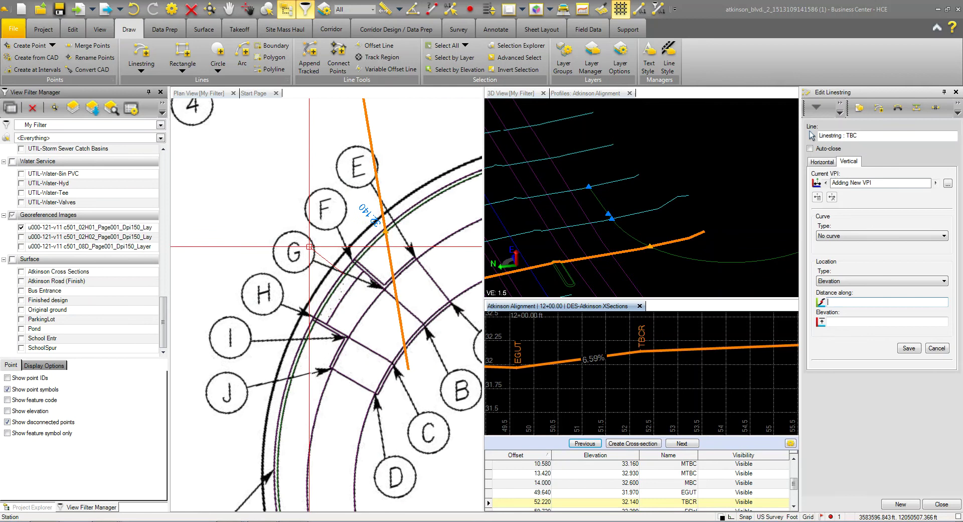
{"action": "scroll", "coordinate": [340, 282], "scroll_direction": "up", "scroll_amount": 2}
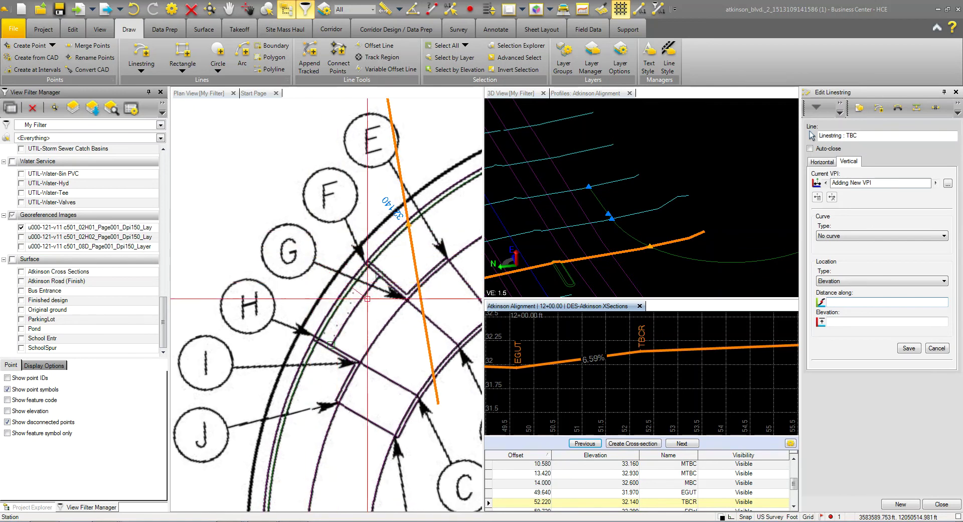
{"action": "scroll", "coordinate": [353, 242], "scroll_direction": "up", "scroll_amount": 3}
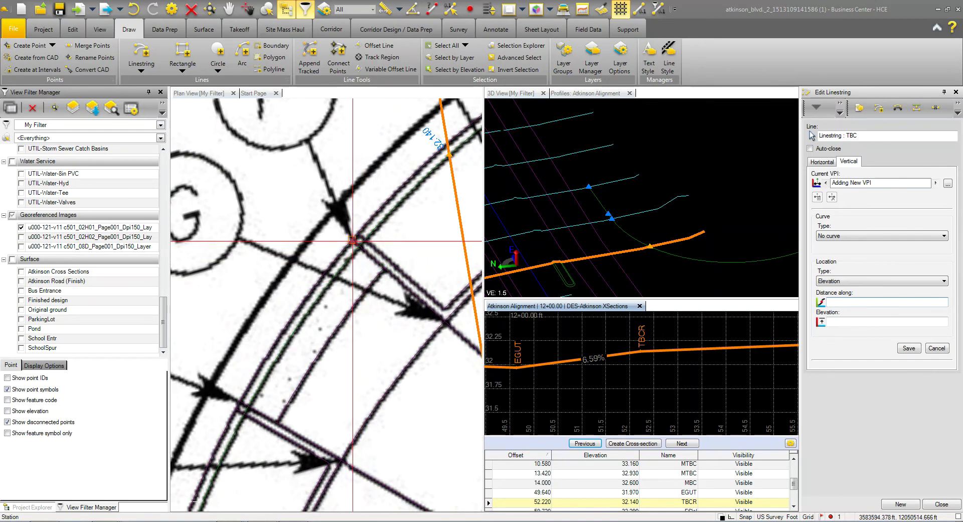
{"action": "left_click", "coordinate": [353, 241]}
{"action": "scroll", "coordinate": [336, 283], "scroll_direction": "down", "scroll_amount": 4}
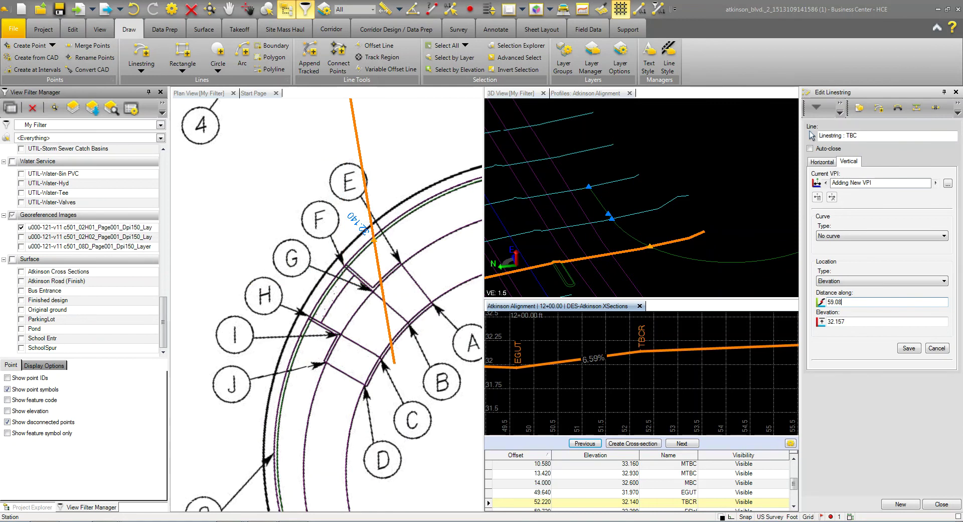
{"action": "left_click", "coordinate": [941, 352]}
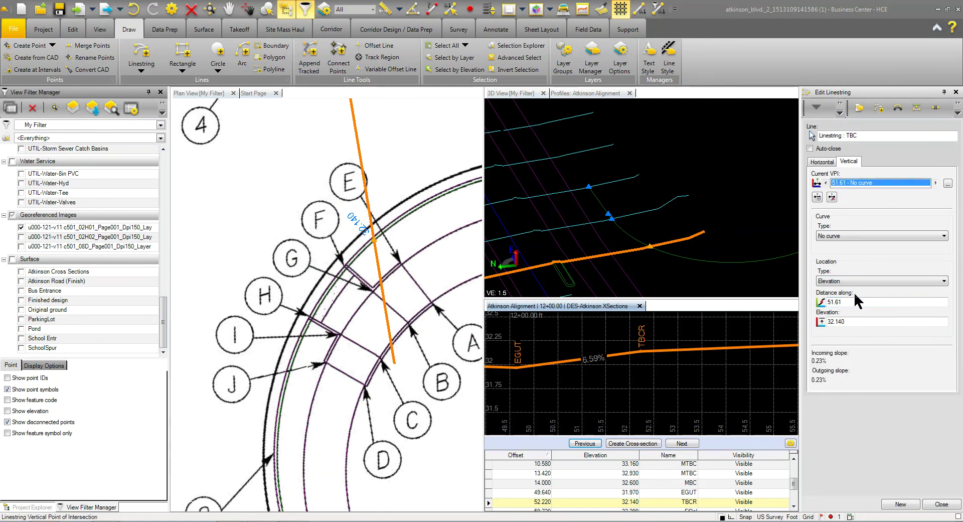
- Add a VPI to the TBC line at point F, distance 59.08, and enter its elevation from the staking plan
{"action": "left_click", "coordinate": [817, 197]}
{"action": "scroll", "coordinate": [426, 238], "scroll_direction": "up", "scroll_amount": 3}
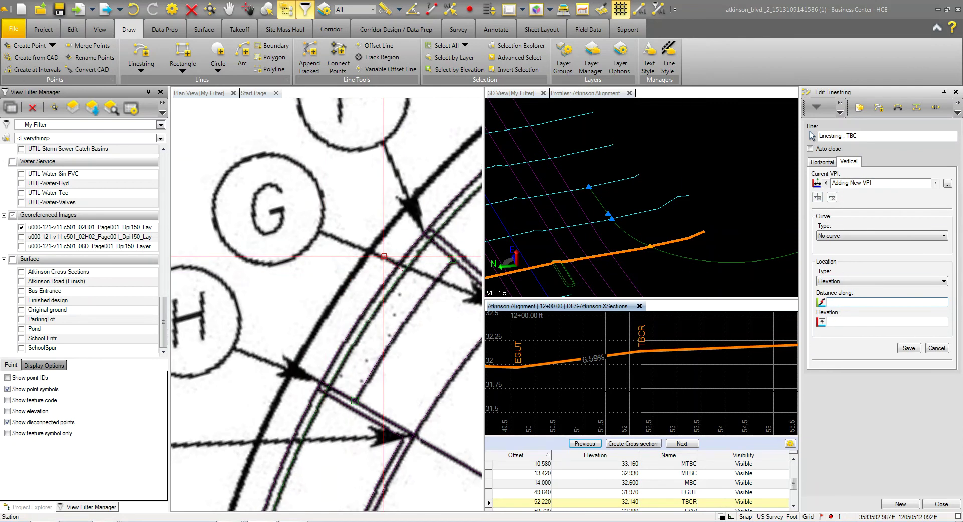
{"action": "left_click", "coordinate": [425, 234]}
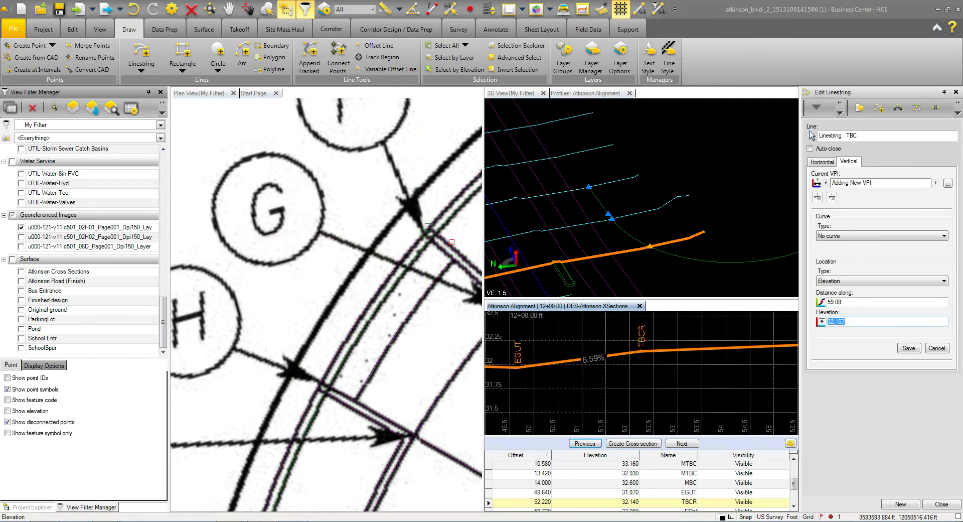
{"action": "type", "text": "32.87"}
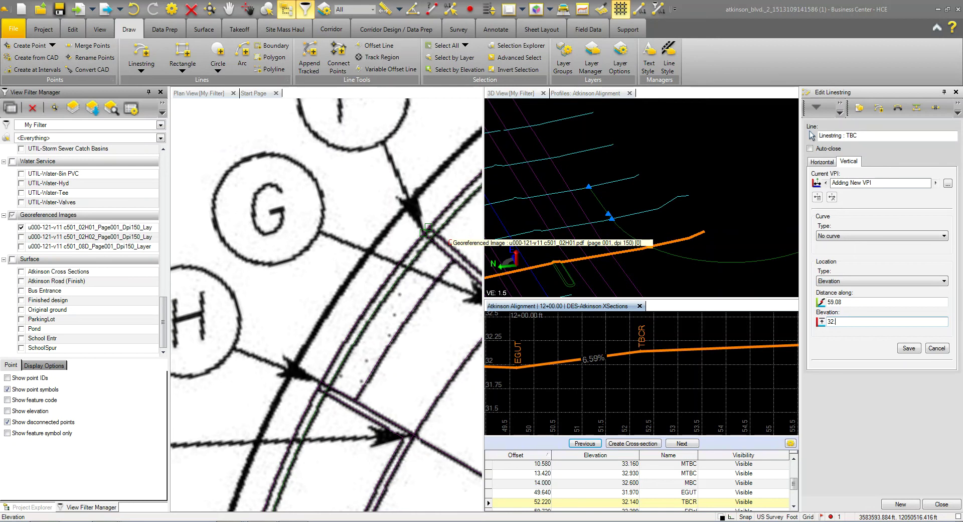
{"action": "key", "text": "Return"}
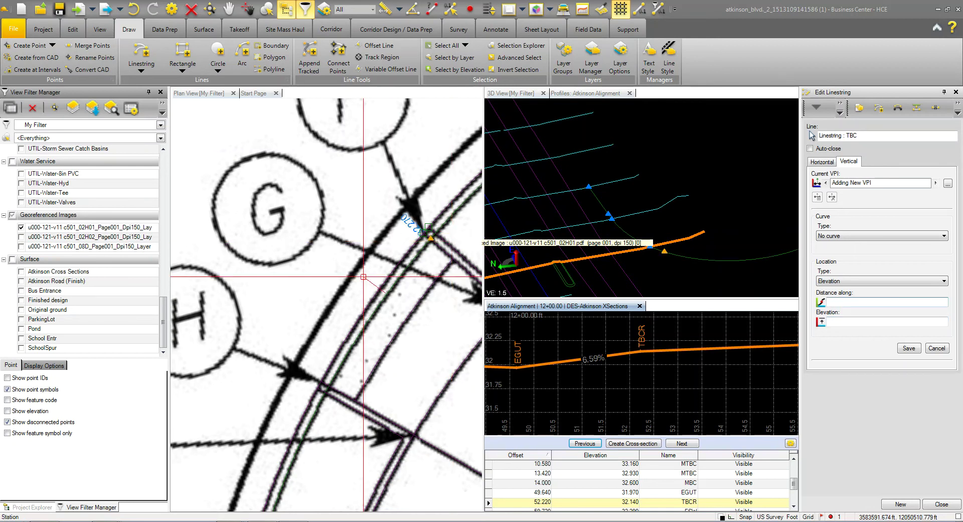
- Add a VPI to the TBC line at point H, distance 70.48, with elevation 32.33
{"action": "scroll", "coordinate": [321, 277], "scroll_direction": "down", "scroll_amount": 2}
{"action": "scroll", "coordinate": [336, 328], "scroll_direction": "up", "scroll_amount": 2}
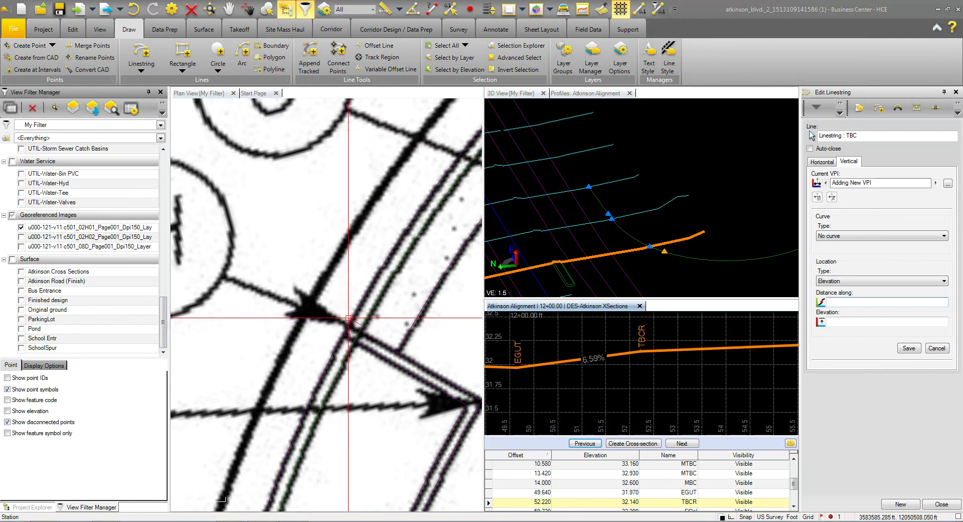
{"action": "left_click", "coordinate": [349, 324]}
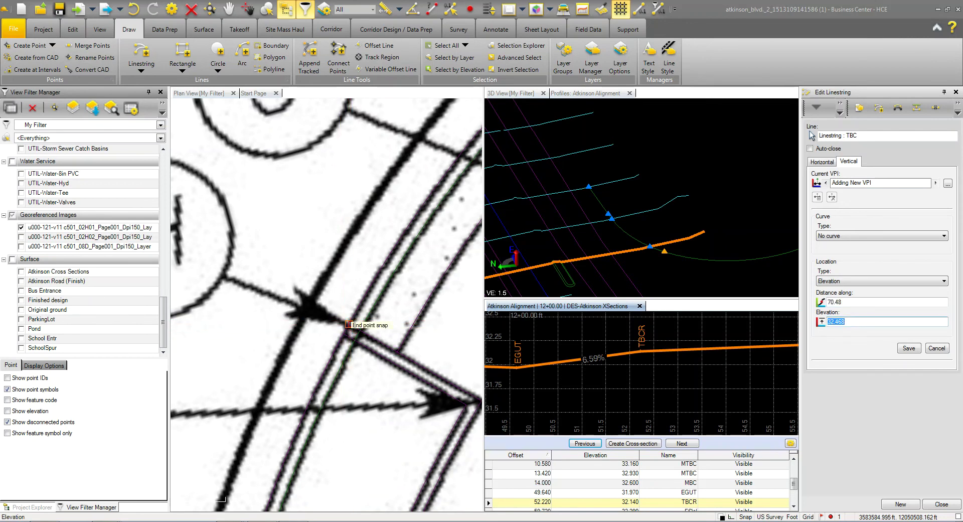
{"action": "type", "text": "32.33"}
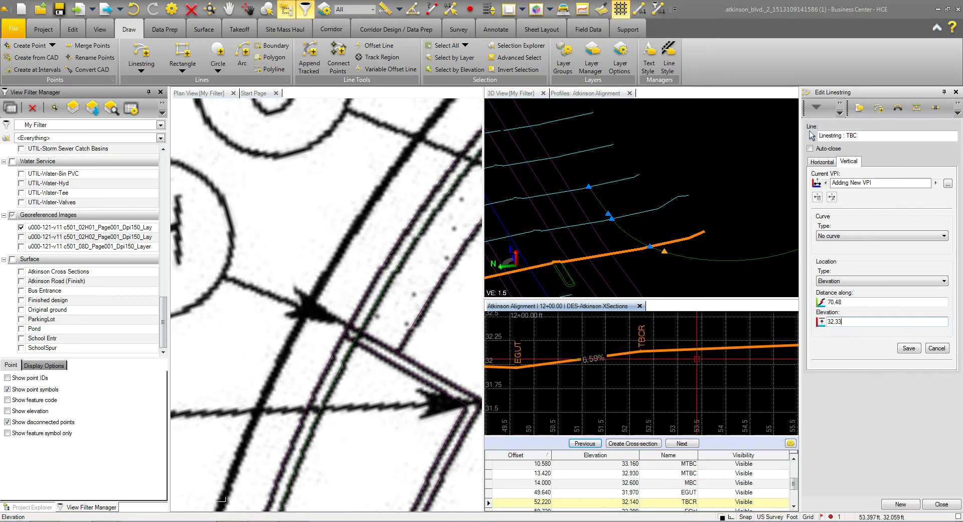
{"action": "left_click", "coordinate": [905, 350]}
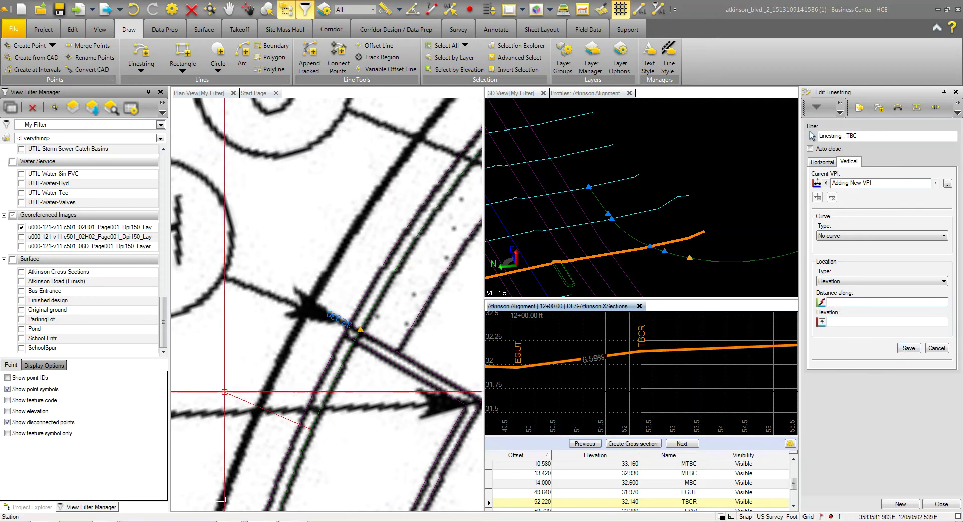
- Add a VPI to the TBC line at staking point 2, distance 97.29, with elevation 32.47
{"action": "scroll", "coordinate": [399, 315], "scroll_direction": "down", "scroll_amount": 5}
{"action": "scroll", "coordinate": [398, 315], "scroll_direction": "down", "scroll_amount": 4}
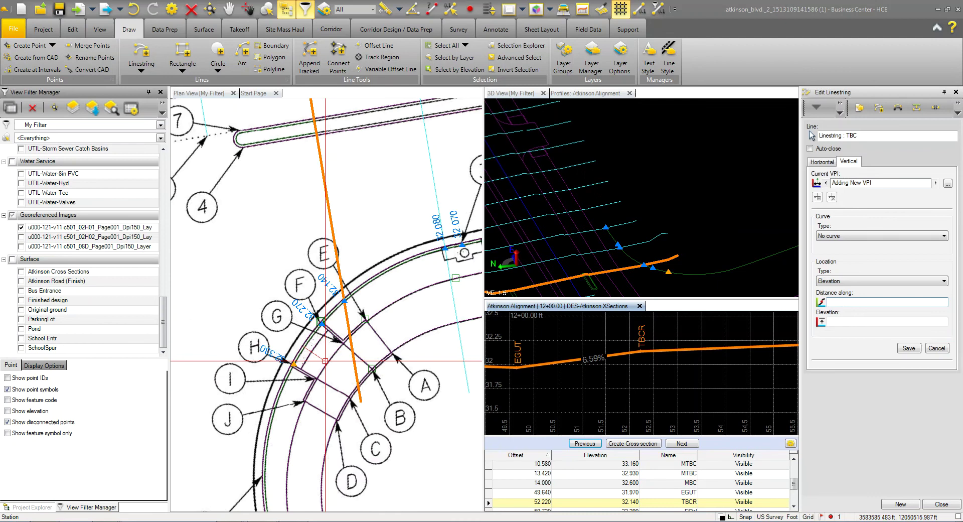
{"action": "scroll", "coordinate": [304, 232], "scroll_direction": "up", "scroll_amount": 4}
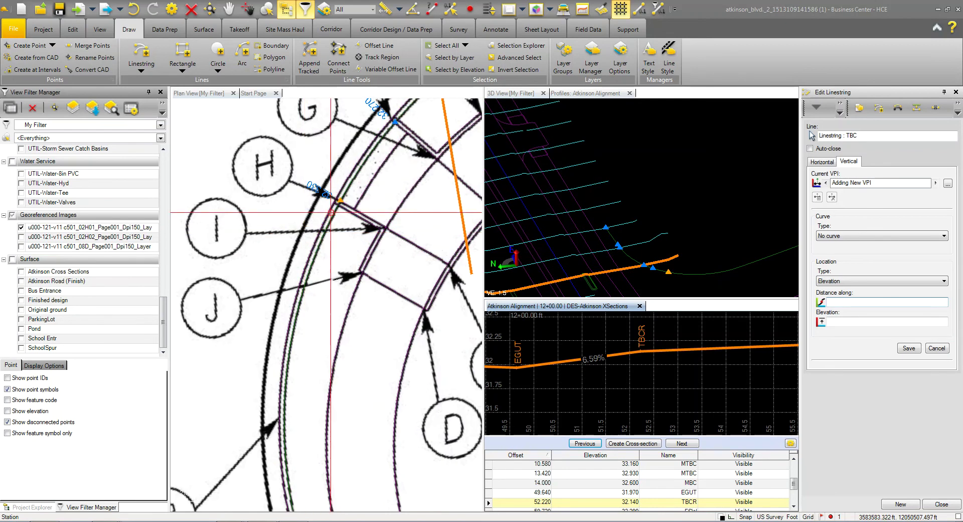
{"action": "scroll", "coordinate": [290, 351], "scroll_direction": "down", "scroll_amount": 1}
{"action": "middle_click_drag", "start_coordinate": [268, 382], "coordinate": [281, 265]}
{"action": "scroll", "coordinate": [280, 265], "scroll_direction": "up", "scroll_amount": 2}
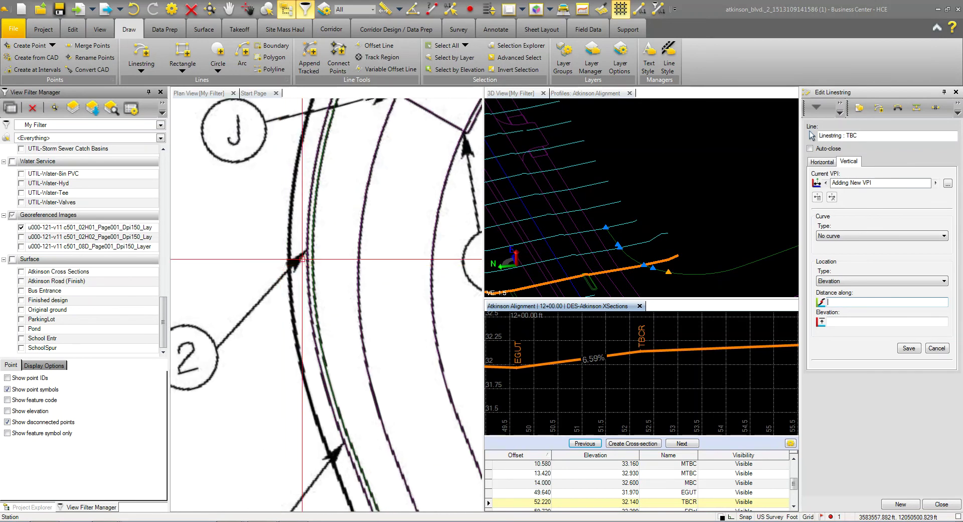
{"action": "scroll", "coordinate": [274, 291], "scroll_direction": "down", "scroll_amount": 1}
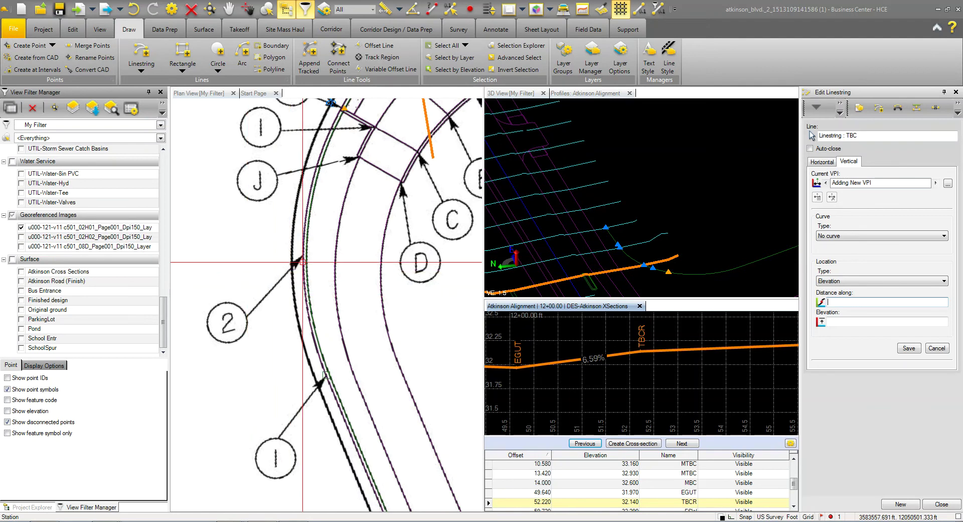
{"action": "scroll", "coordinate": [315, 266], "scroll_direction": "up", "scroll_amount": 2}
{"action": "scroll", "coordinate": [314, 266], "scroll_direction": "up", "scroll_amount": 1}
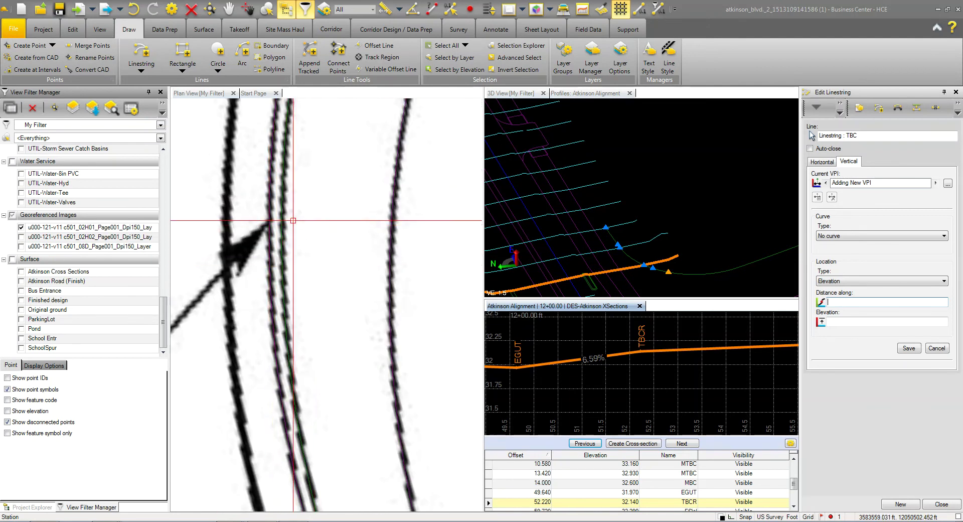
{"action": "left_click", "coordinate": [269, 220]}
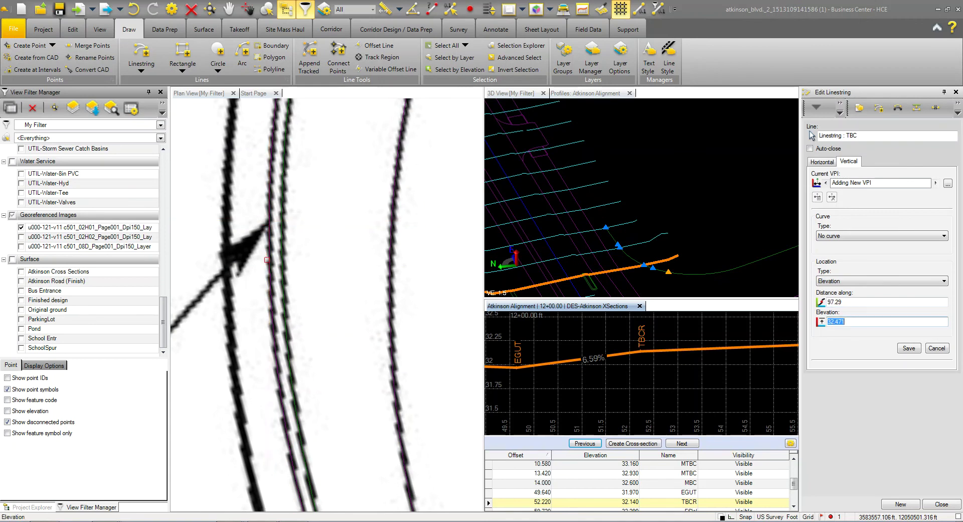
{"action": "scroll", "coordinate": [276, 294], "scroll_direction": "down", "scroll_amount": 3}
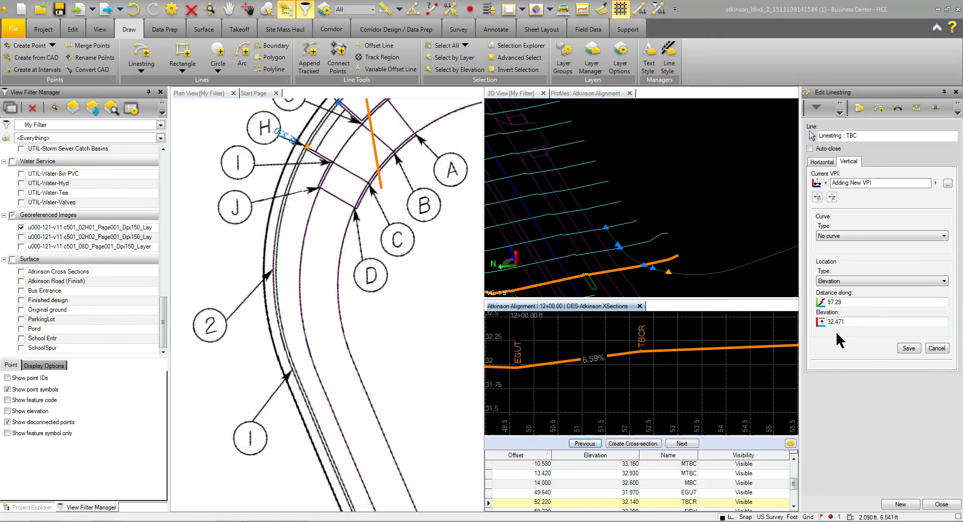
{"action": "left_click", "coordinate": [850, 322]}
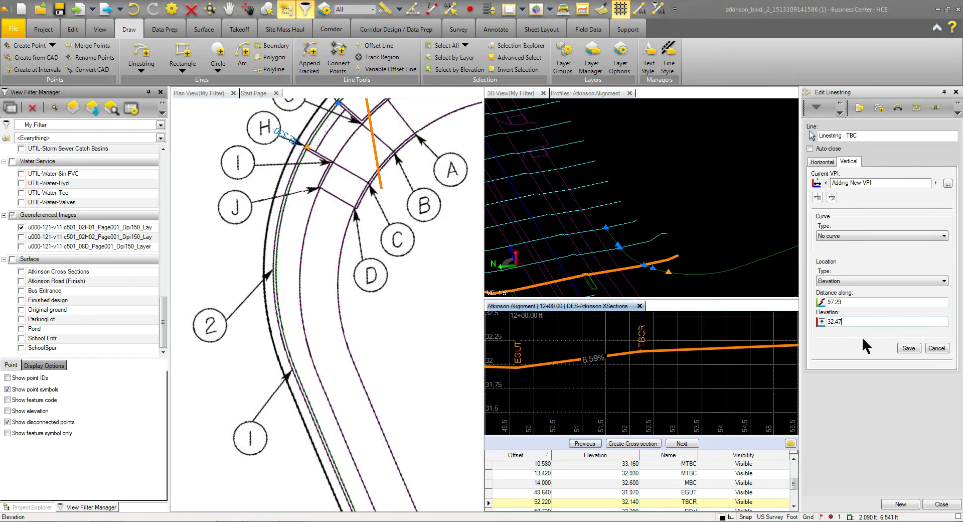
{"action": "left_click", "coordinate": [907, 348]}
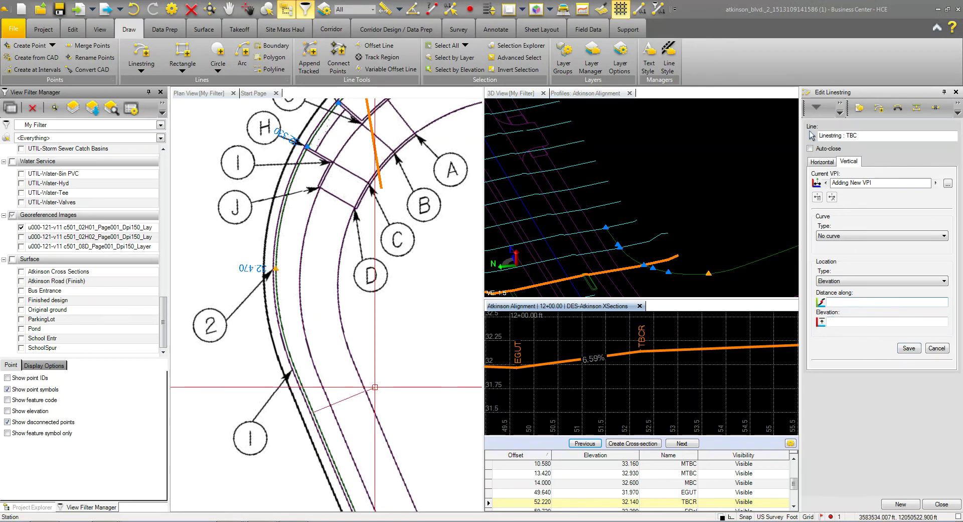
- Add a VPI to the TBC line at staking point 1, distance 118.68, with elevation 32.34
{"action": "scroll", "coordinate": [301, 311], "scroll_direction": "down", "scroll_amount": 2}
{"action": "scroll", "coordinate": [321, 354], "scroll_direction": "up", "scroll_amount": 6}
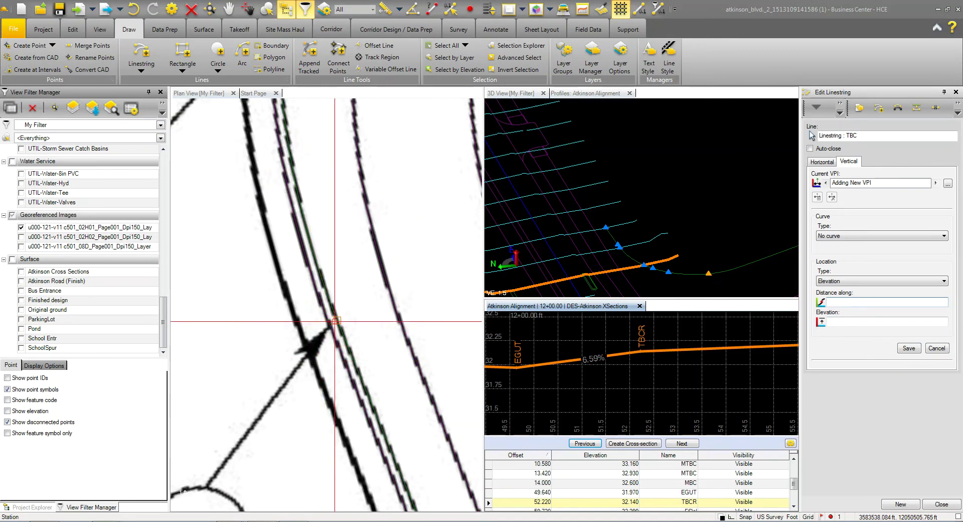
{"action": "left_click", "coordinate": [337, 319]}
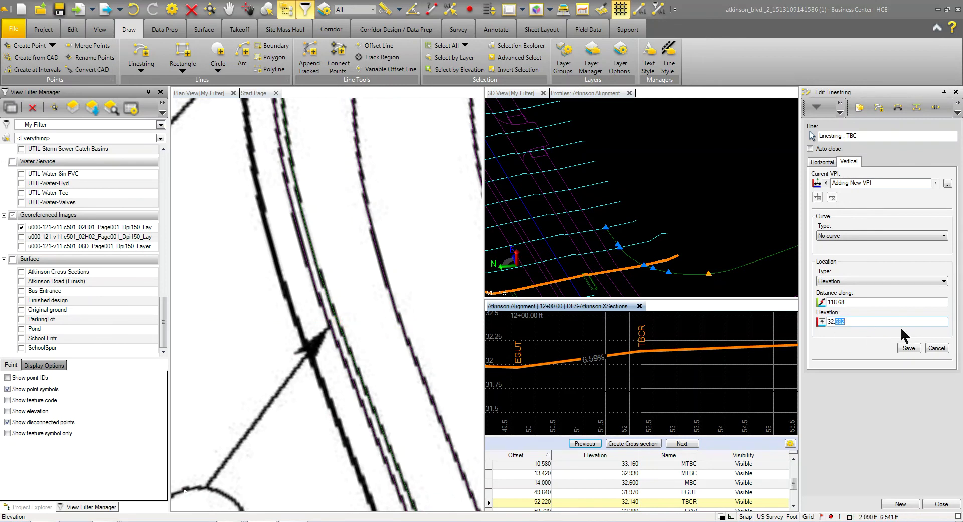
{"action": "type", "text": "34"}
{"action": "left_click", "coordinate": [908, 346]}
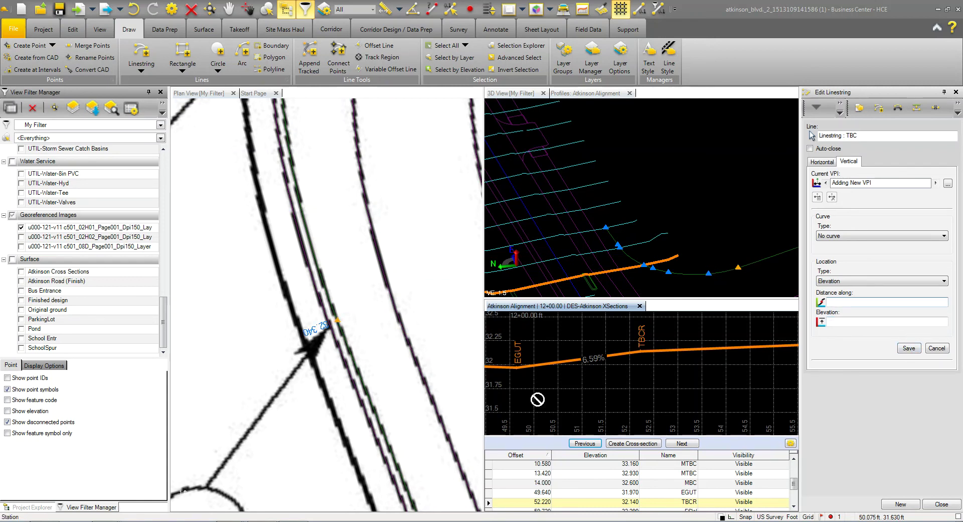
- Examine the TBC line beyond point 1 to its far end, temporarily displaying the Original ground surface to check it there in 3D
{"action": "scroll", "coordinate": [444, 412], "scroll_direction": "down", "scroll_amount": 5}
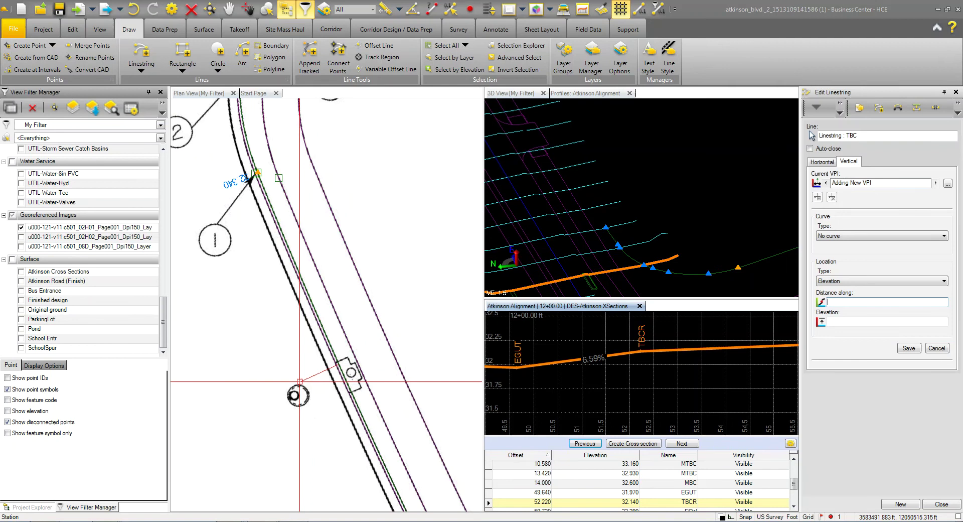
{"action": "middle_click_drag", "start_coordinate": [304, 391], "coordinate": [284, 254]}
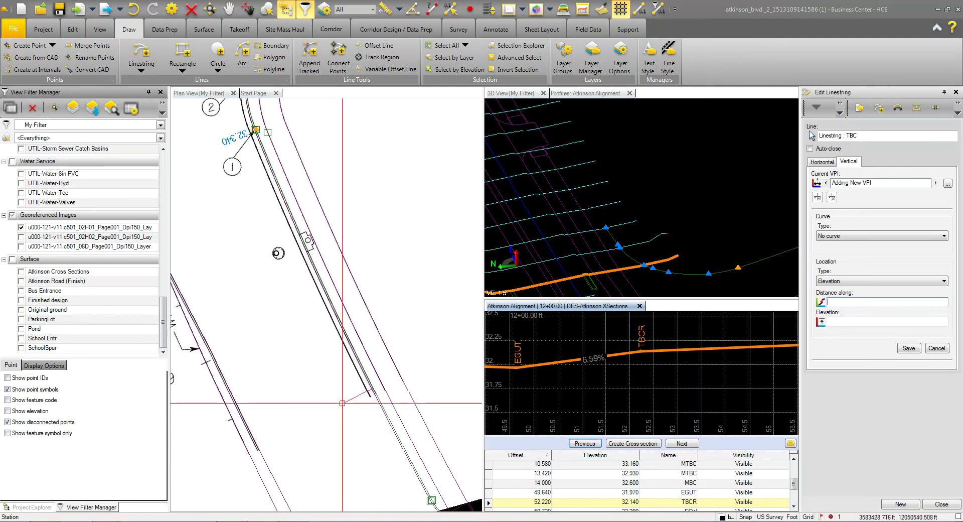
{"action": "scroll", "coordinate": [376, 386], "scroll_direction": "up", "scroll_amount": 5}
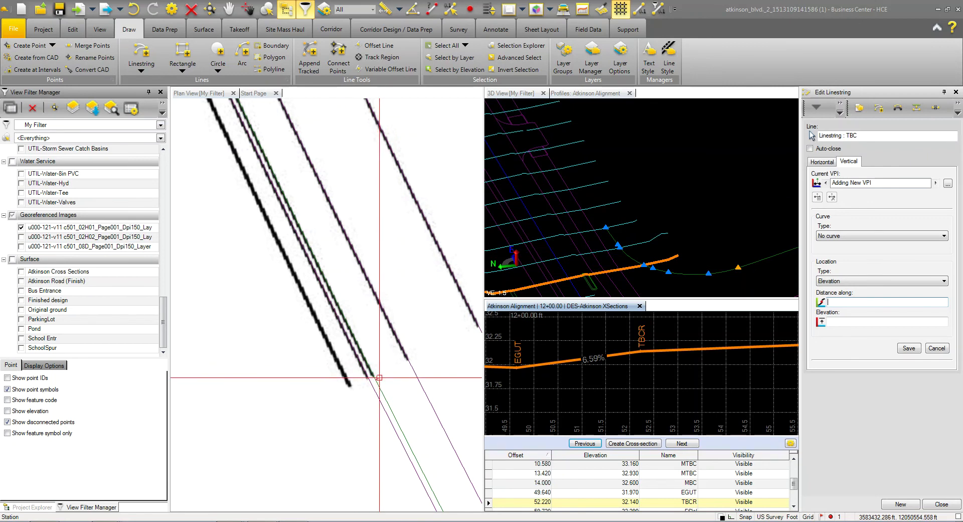
{"action": "middle_click_drag", "start_coordinate": [347, 382], "coordinate": [330, 324]}
{"action": "scroll", "coordinate": [395, 372], "scroll_direction": "down", "scroll_amount": 5}
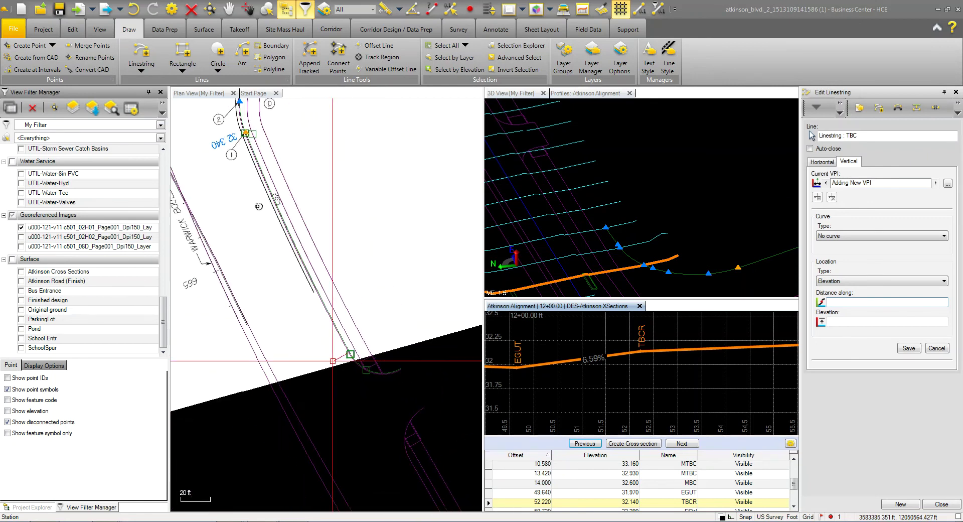
{"action": "scroll", "coordinate": [348, 348], "scroll_direction": "down", "scroll_amount": 2}
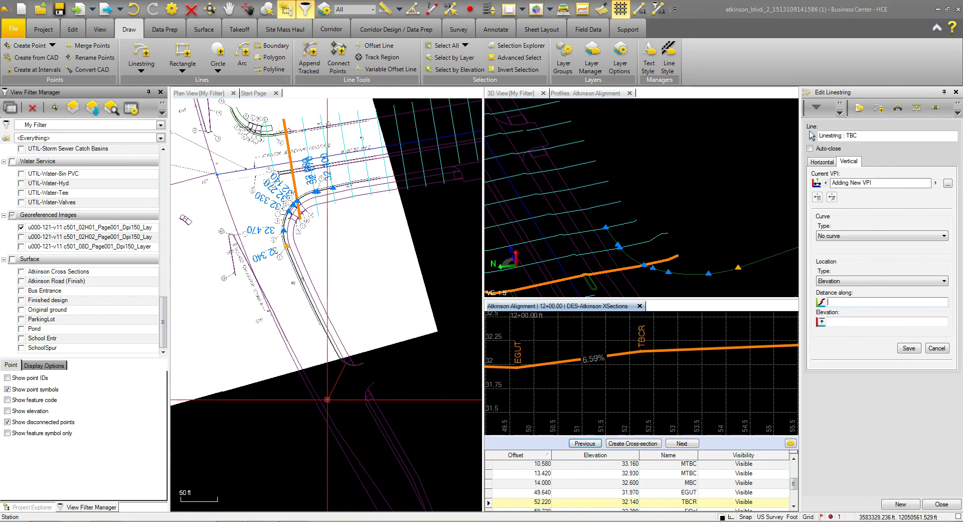
{"action": "left_click", "coordinate": [21, 309]}
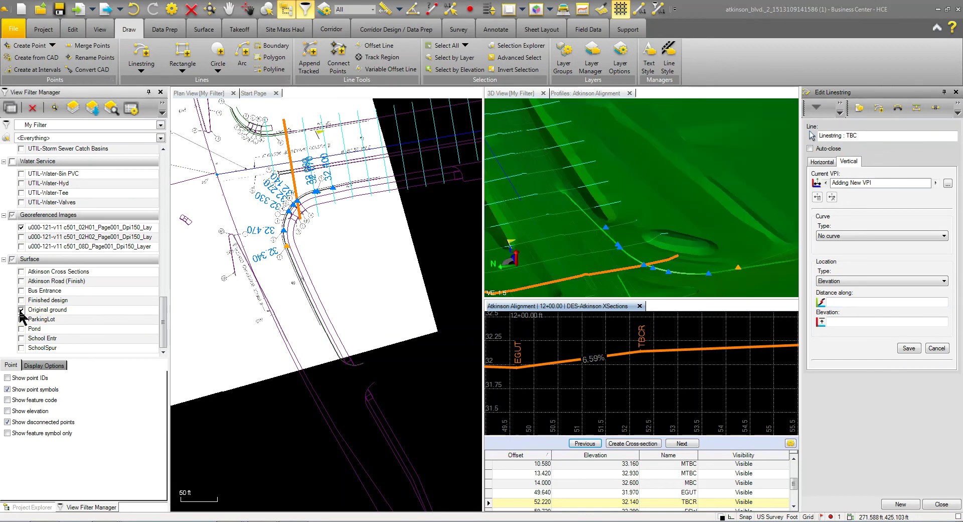
{"action": "scroll", "coordinate": [581, 257], "scroll_direction": "down", "scroll_amount": 3}
{"action": "middle_click_drag", "start_coordinate": [580, 258], "coordinate": [560, 228]}
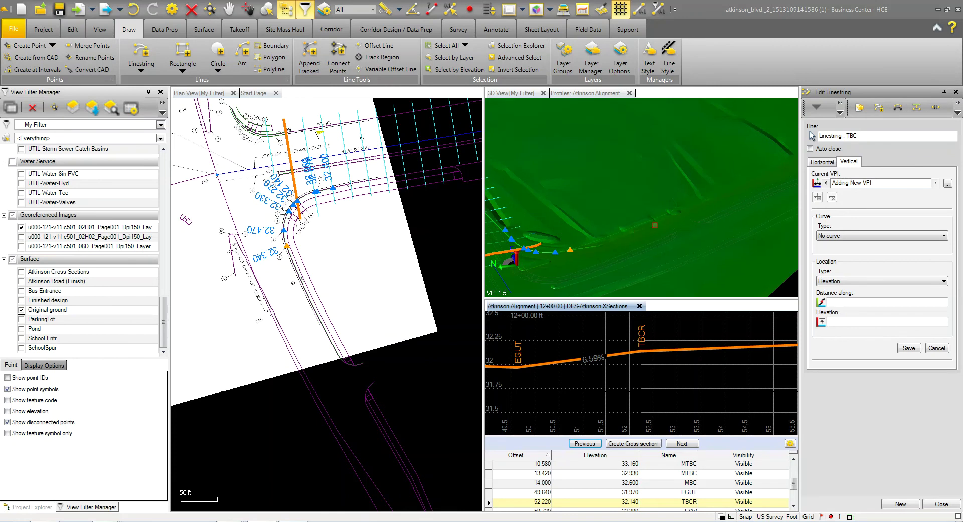
{"action": "middle_click_drag", "start_coordinate": [639, 240], "coordinate": [583, 247]}
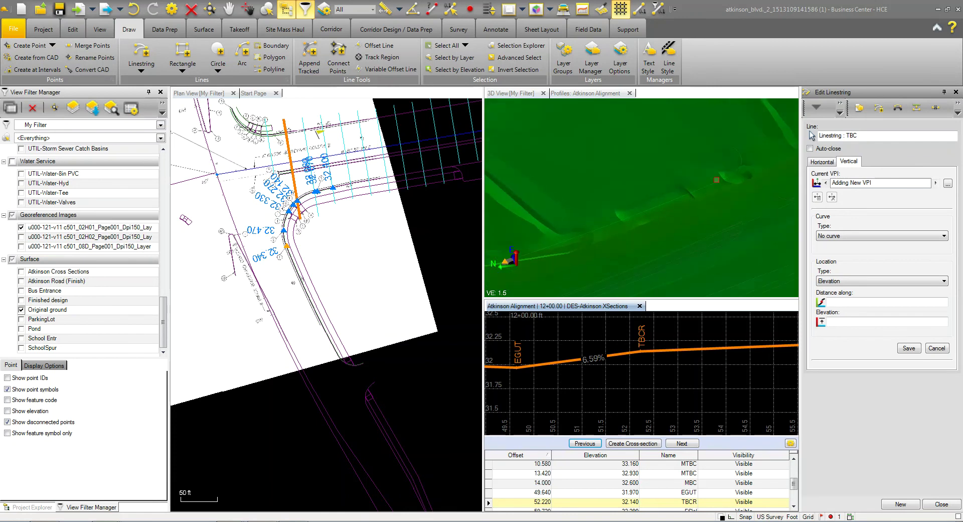
{"action": "middle_click_drag", "start_coordinate": [716, 179], "coordinate": [551, 261]}
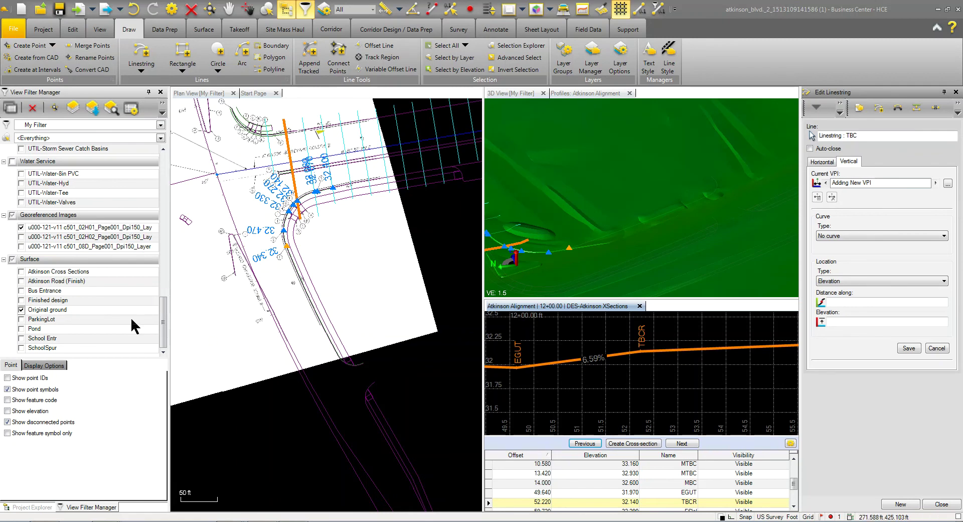
{"action": "left_click", "coordinate": [21, 310]}
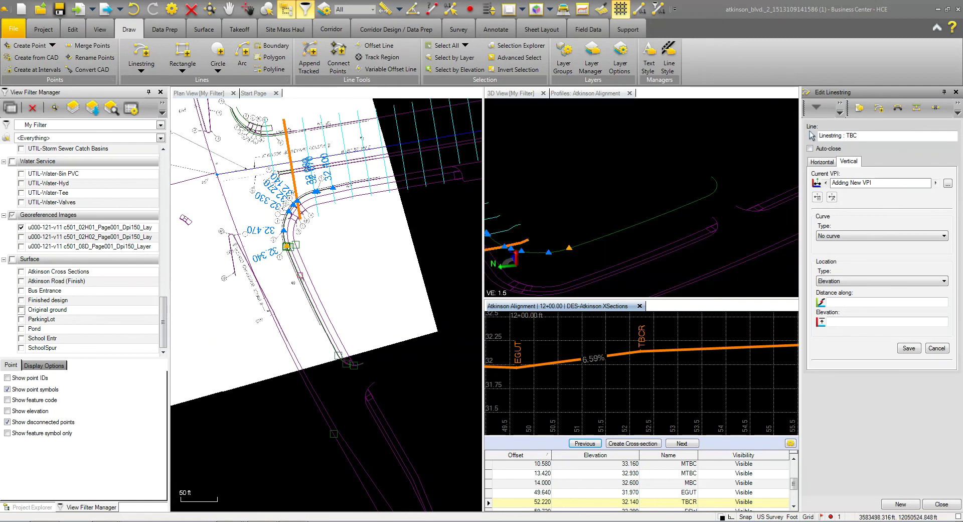
- Start a new VPI on the TBC line where the far-end curve begins, at distance 282.44
{"action": "scroll", "coordinate": [346, 381], "scroll_direction": "up", "scroll_amount": 5}
{"action": "scroll", "coordinate": [353, 388], "scroll_direction": "up", "scroll_amount": 2}
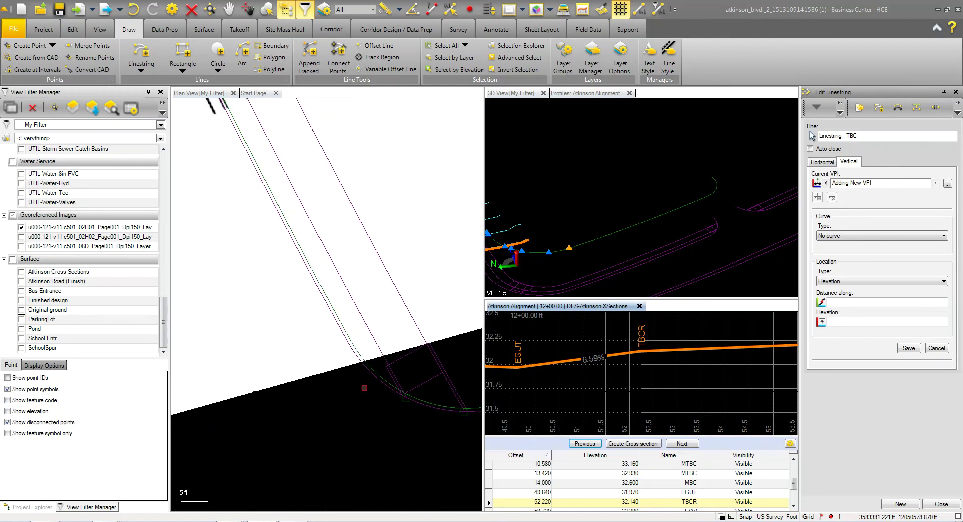
{"action": "scroll", "coordinate": [364, 381], "scroll_direction": "up", "scroll_amount": 3}
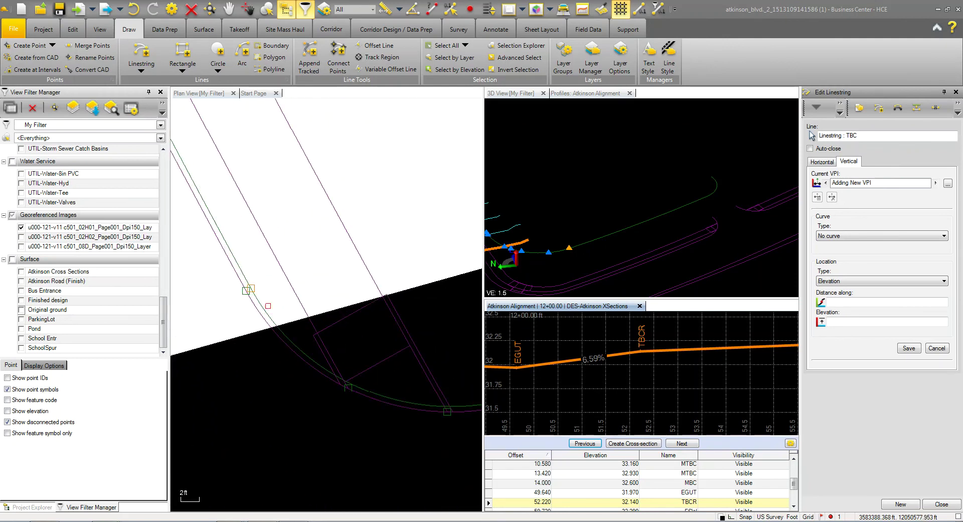
{"action": "scroll", "coordinate": [258, 286], "scroll_direction": "up", "scroll_amount": 2}
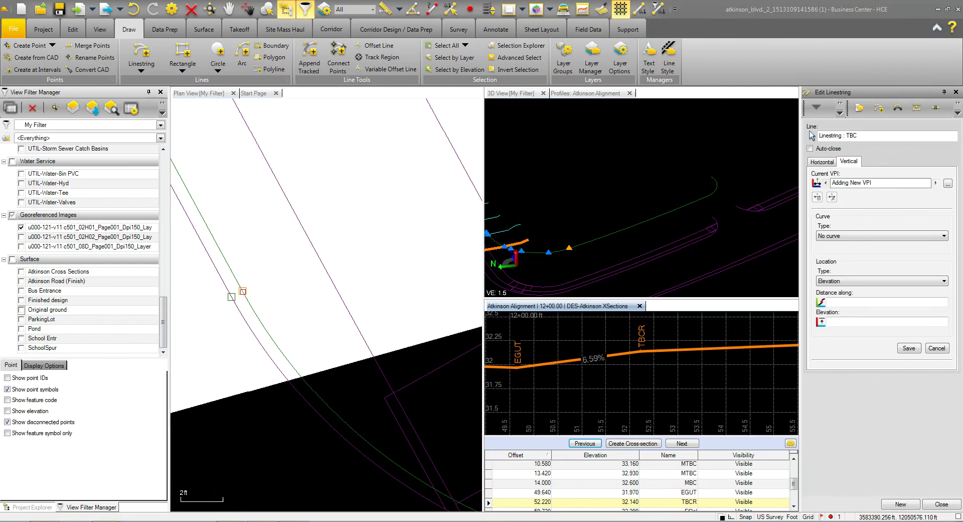
{"action": "left_click", "coordinate": [242, 291]}
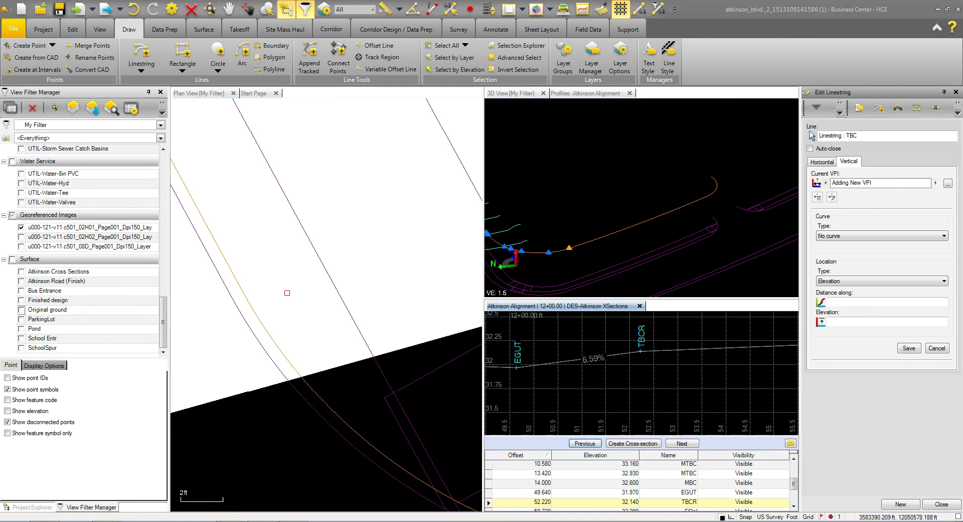
{"action": "scroll", "coordinate": [287, 293], "scroll_direction": "down", "scroll_amount": 2}
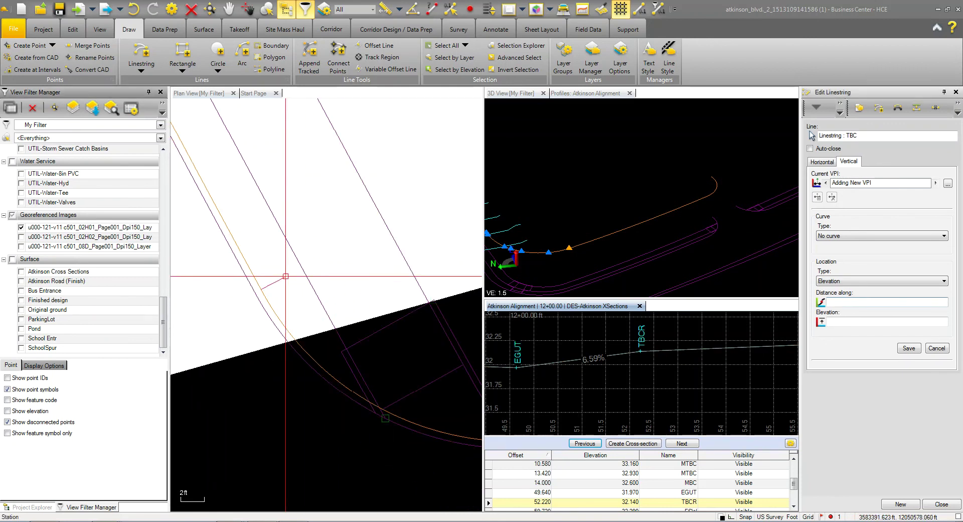
{"action": "left_click", "coordinate": [265, 290]}
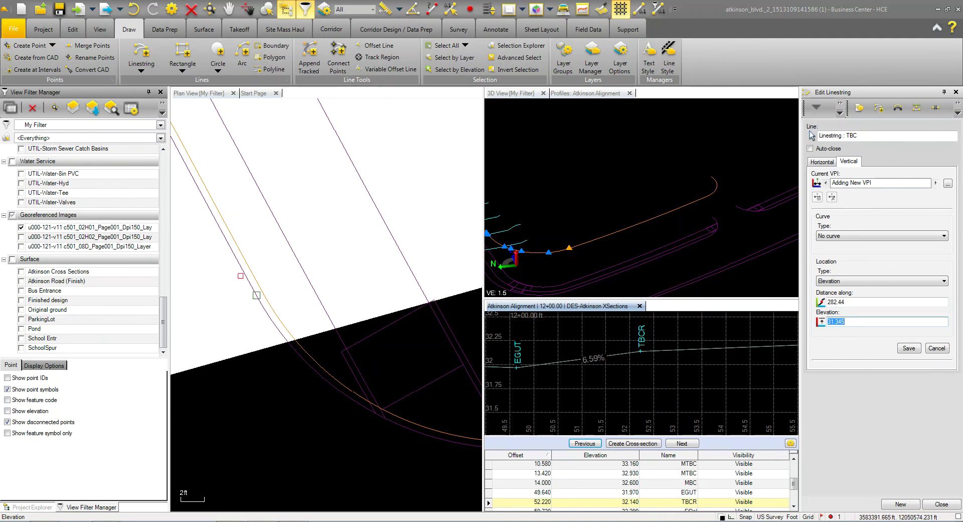
- Give the new VPI the Original ground surface elevation at that same point, 34.575, and save it
{"action": "right_click", "coordinate": [259, 269]}
{"action": "left_click", "coordinate": [289, 323]}
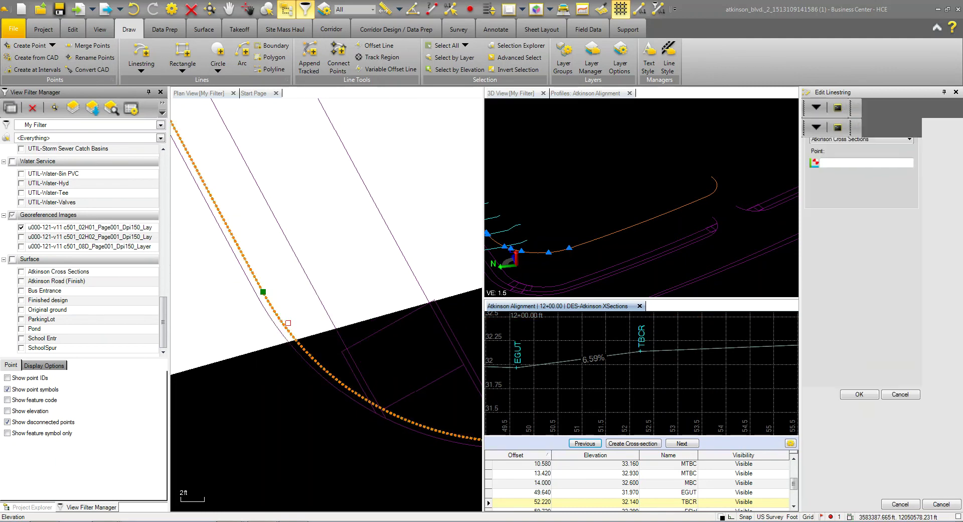
{"action": "left_click", "coordinate": [838, 140]}
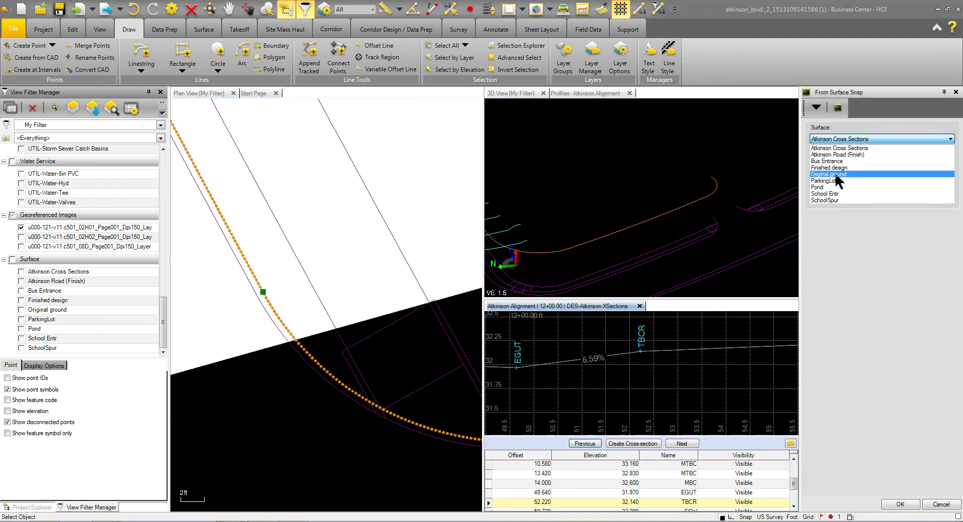
{"action": "left_click", "coordinate": [835, 171]}
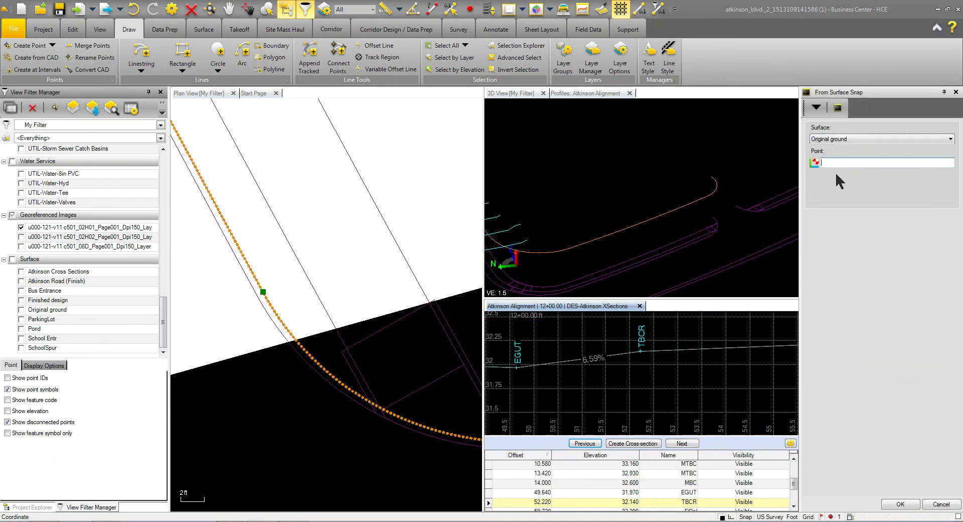
{"action": "left_click", "coordinate": [264, 292]}
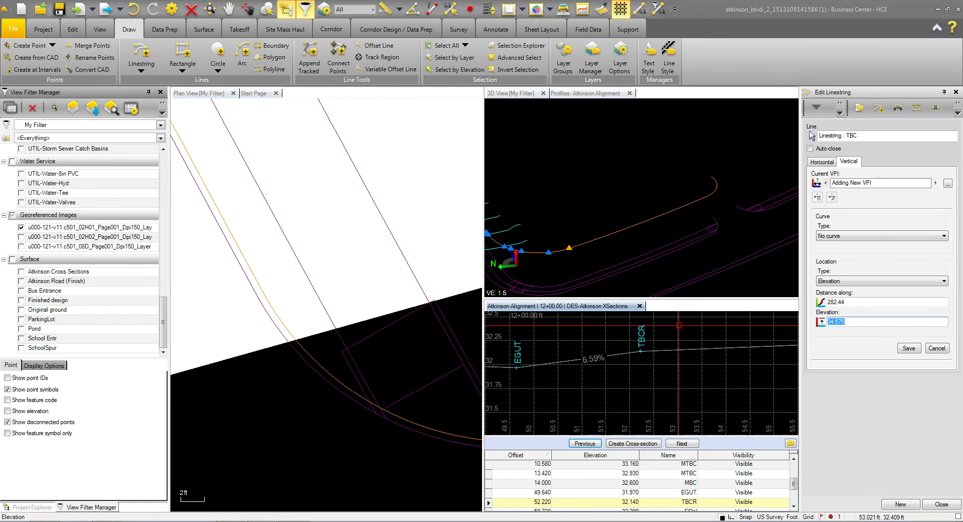
{"action": "left_click", "coordinate": [909, 348]}
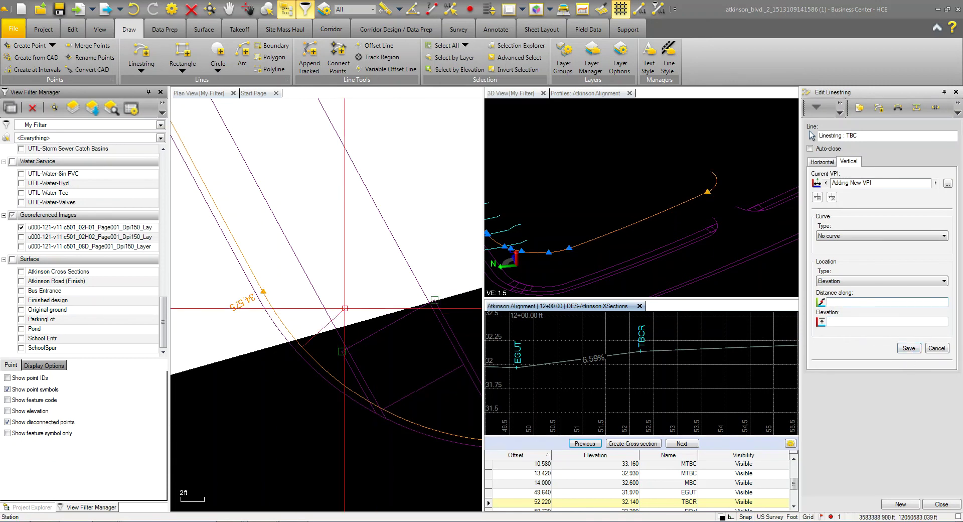
- Review the TBC line's VPIs in 3D and plan from the far end back to the curb return, and finish editing the line
{"action": "scroll", "coordinate": [344, 308], "scroll_direction": "down", "scroll_amount": 5}
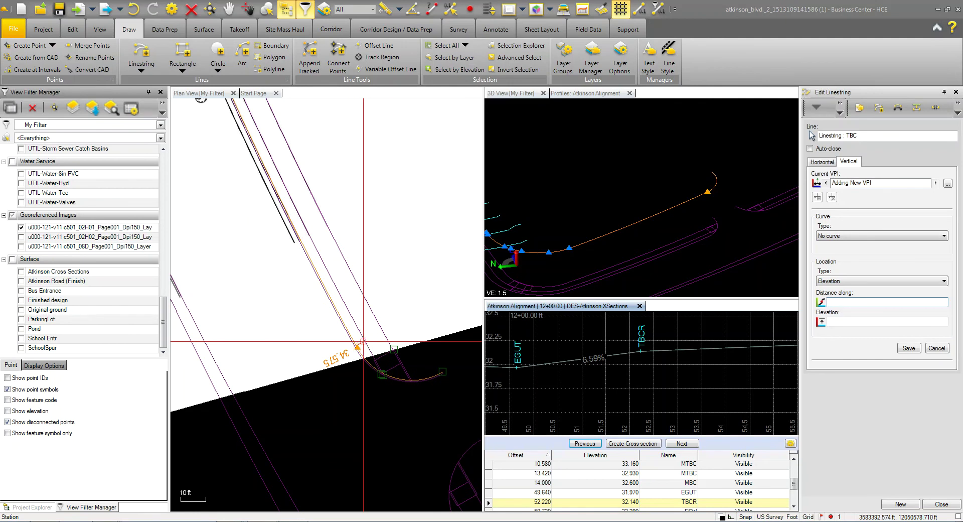
{"action": "middle_click_drag", "start_coordinate": [496, 236], "coordinate": [644, 257]}
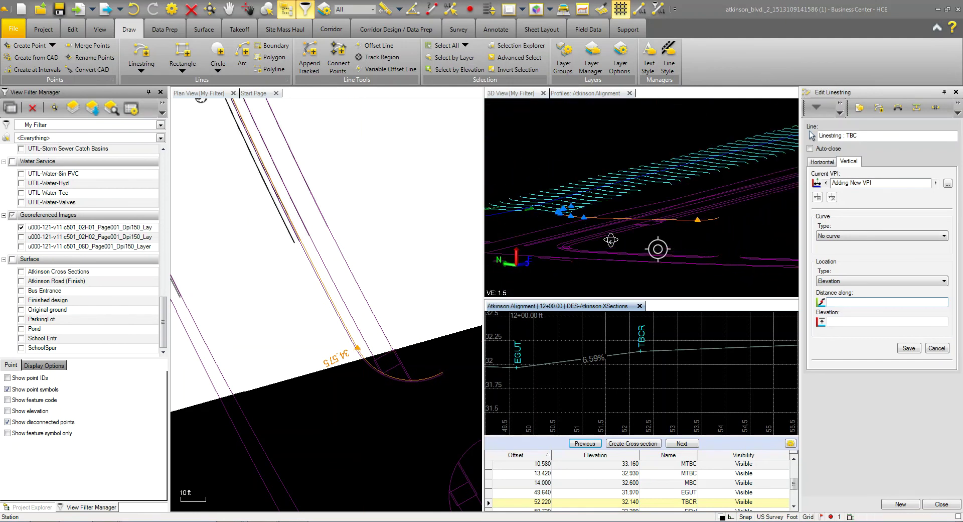
{"action": "left_click_drag", "start_coordinate": [610, 239], "coordinate": [647, 255]}
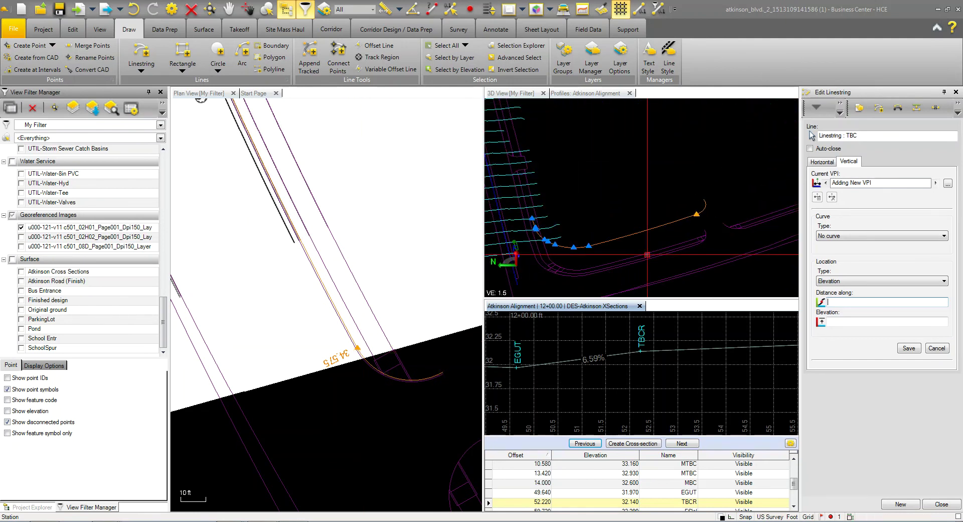
{"action": "scroll", "coordinate": [304, 159], "scroll_direction": "up", "scroll_amount": 5}
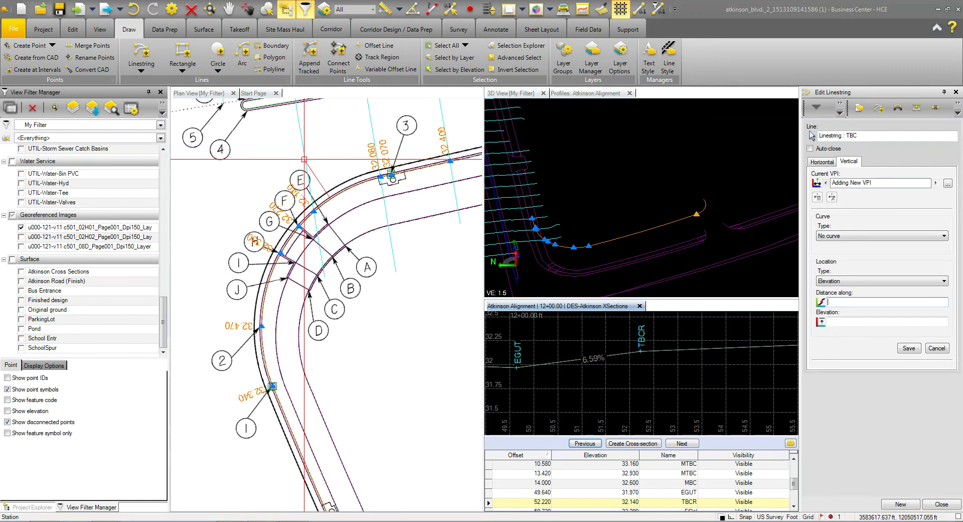
{"action": "middle_click_drag", "start_coordinate": [304, 160], "coordinate": [266, 165]}
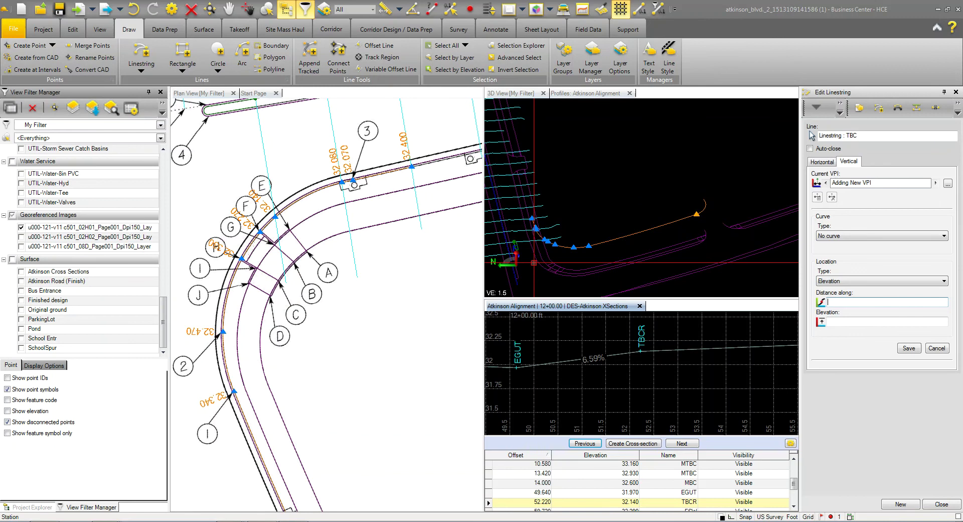
{"action": "scroll", "coordinate": [534, 262], "scroll_direction": "up", "scroll_amount": 4}
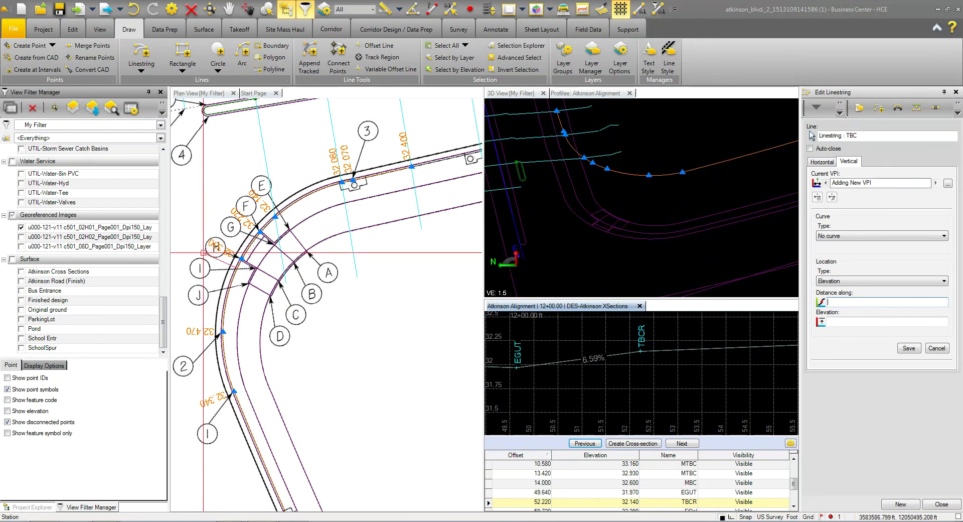
{"action": "left_click", "coordinate": [941, 503]}
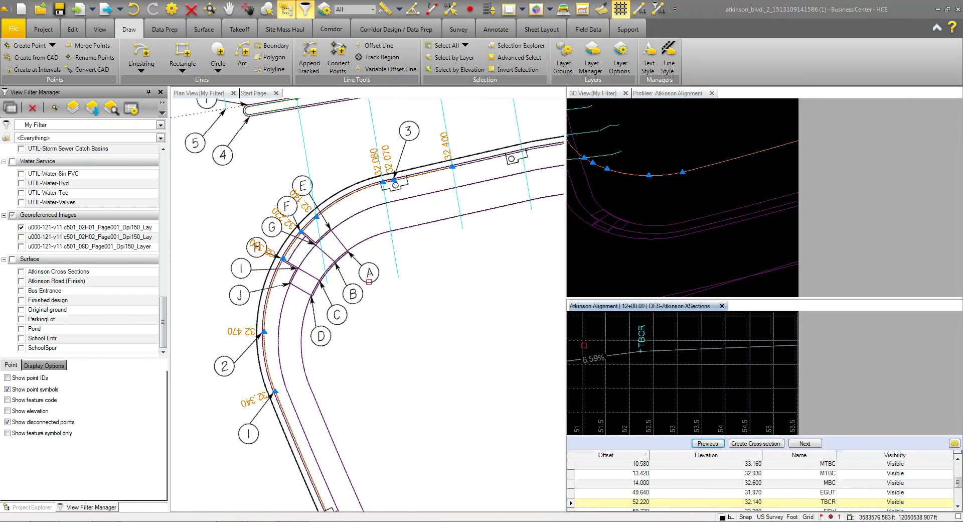
- Offset the inner DES-Sidewalks line through points A to D by 0 horizontally and vertically onto the DES-Breaklines layer
{"action": "scroll", "coordinate": [339, 235], "scroll_direction": "up", "scroll_amount": 3}
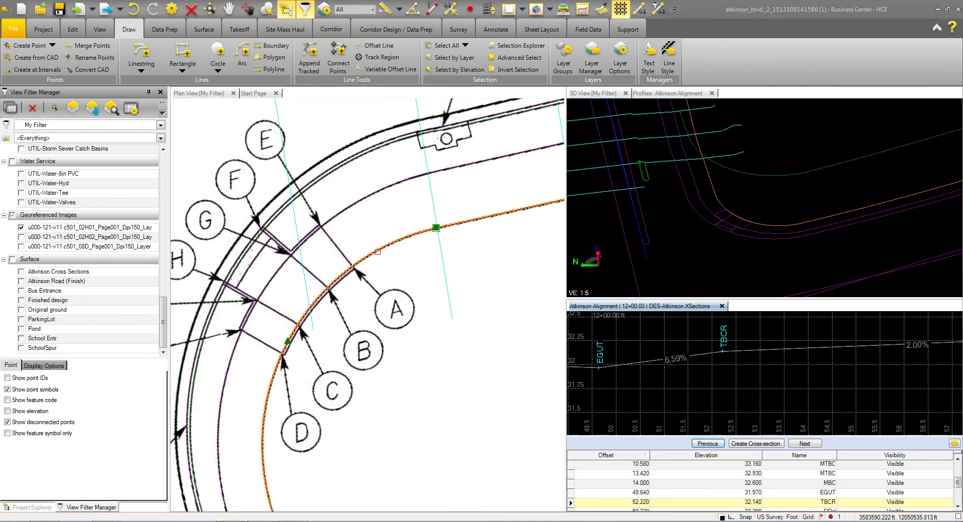
{"action": "scroll", "coordinate": [383, 274], "scroll_direction": "down", "scroll_amount": 2}
{"action": "scroll", "coordinate": [383, 286], "scroll_direction": "down", "scroll_amount": 2}
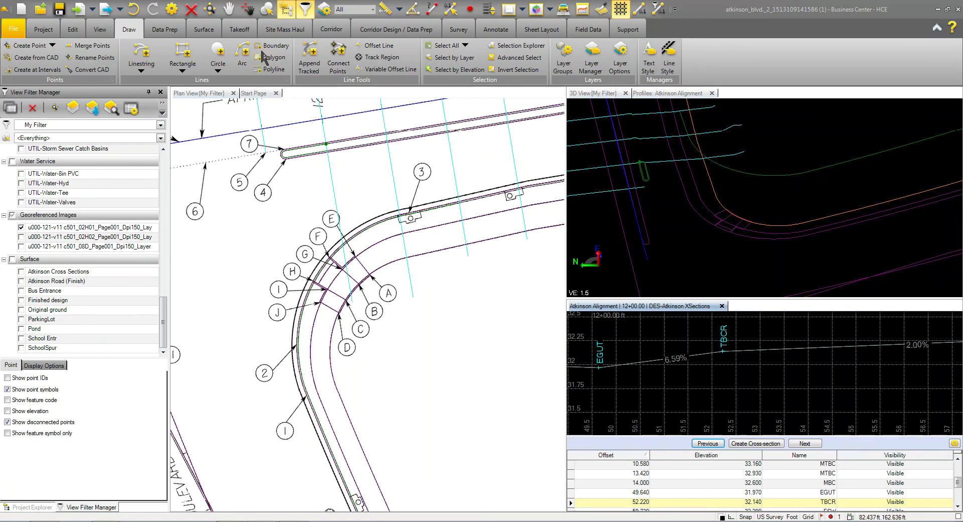
{"action": "left_click", "coordinate": [371, 57]}
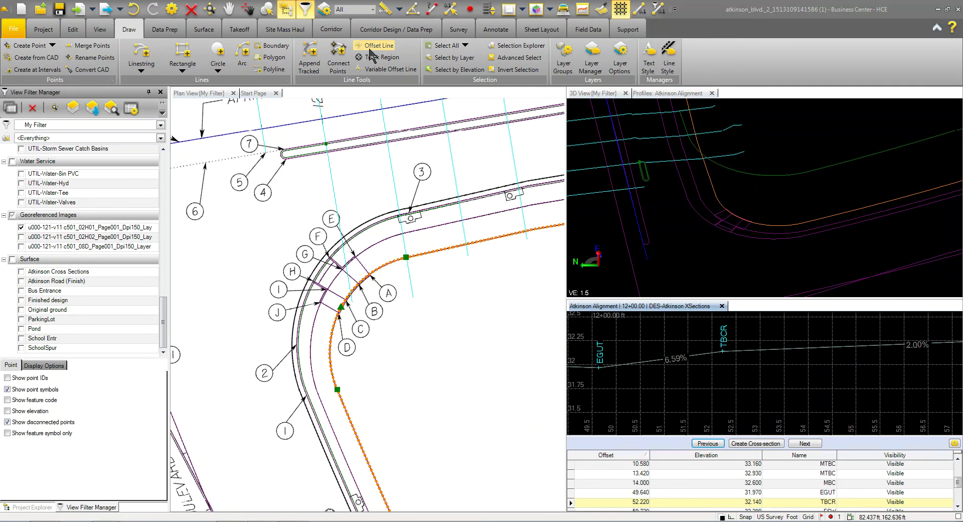
{"action": "left_click", "coordinate": [343, 264]}
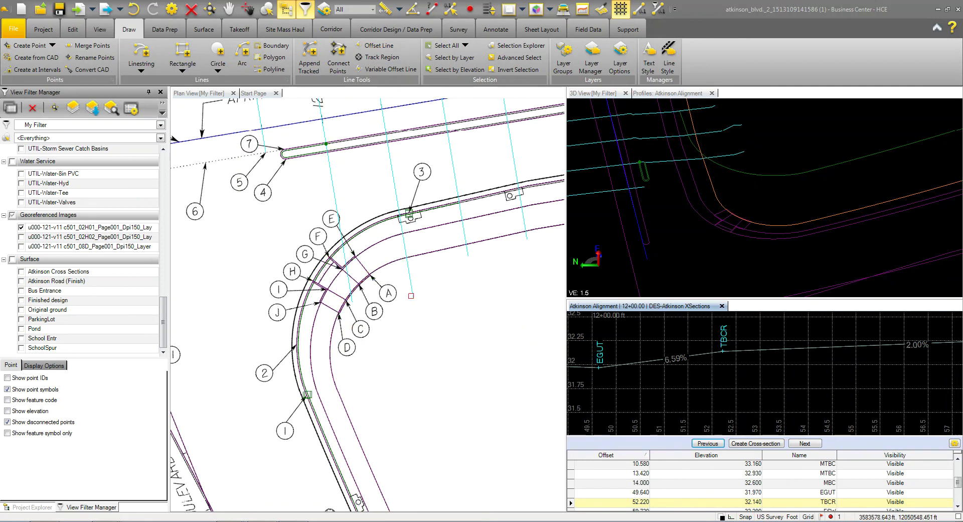
{"action": "left_click", "coordinate": [389, 264]}
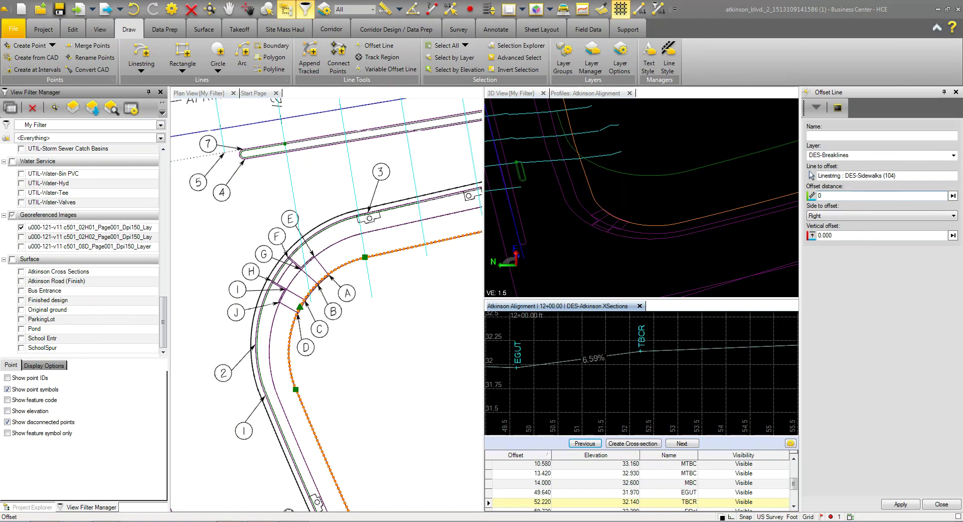
{"action": "left_click", "coordinate": [900, 504]}
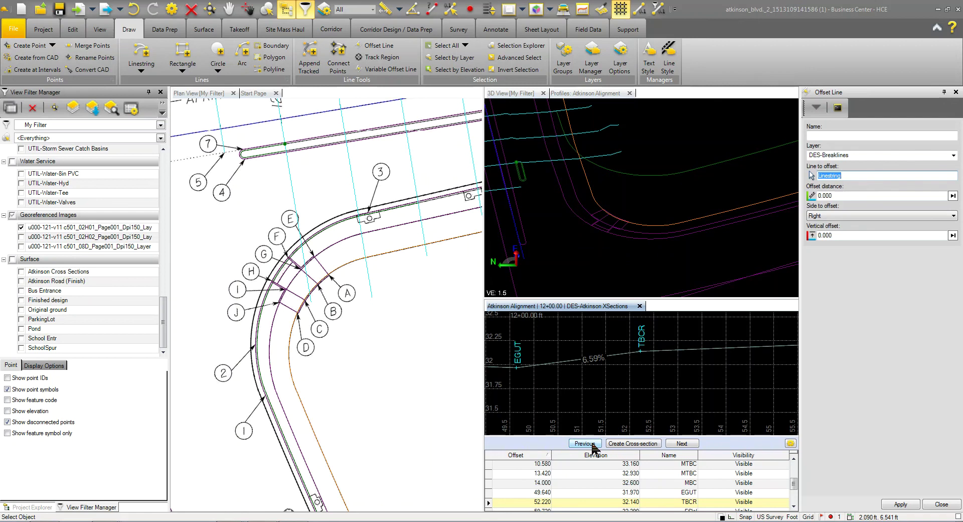
- Examine the Atkinson cross-section at station 12+50.00 from EGUT to HP, and end the Offset Line command
{"action": "left_click", "coordinate": [681, 443]}
{"action": "left_click", "coordinate": [681, 444]}
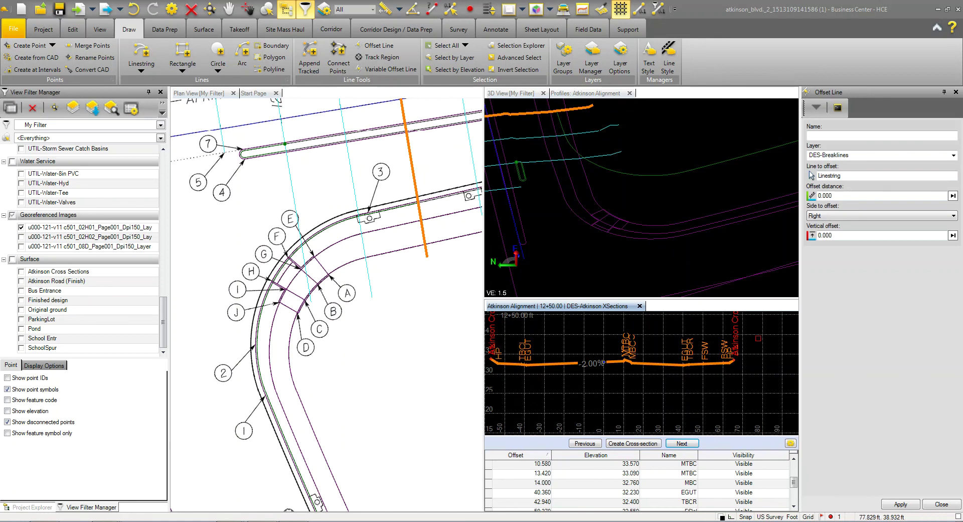
{"action": "scroll", "coordinate": [729, 352], "scroll_direction": "up", "scroll_amount": 2}
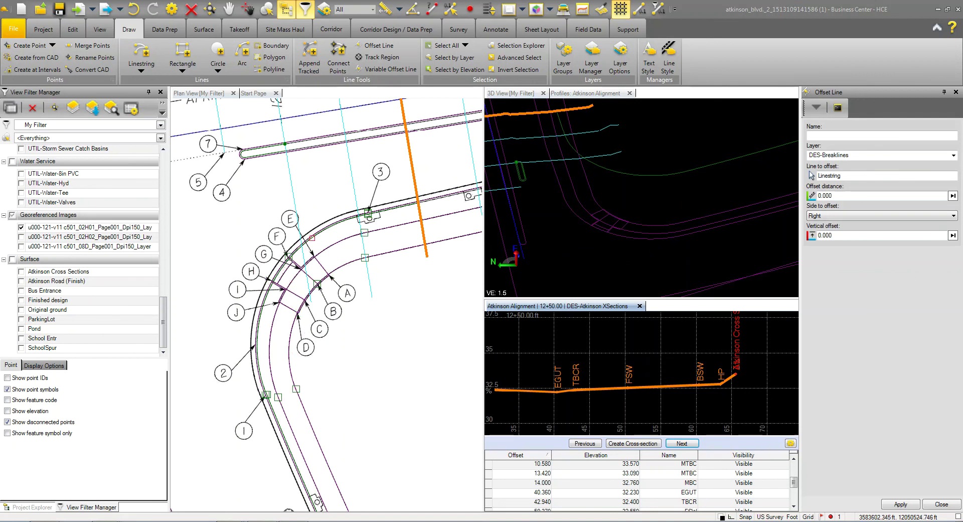
{"action": "left_click", "coordinate": [941, 504]}
- Offset the TBC line 2.5 ft to the right with a vertical offset of -0.33 on the DES-Breaklines layer
{"action": "scroll", "coordinate": [374, 221], "scroll_direction": "up", "scroll_amount": 5}
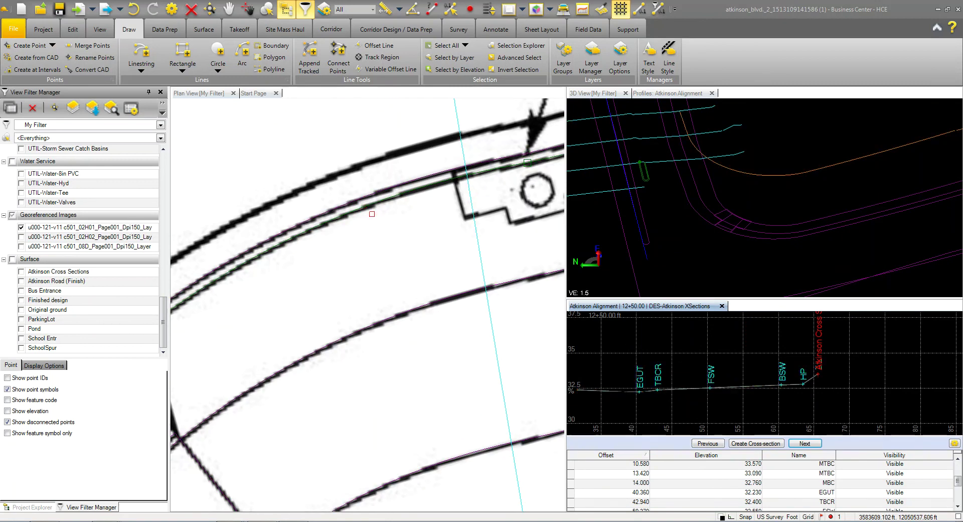
{"action": "scroll", "coordinate": [379, 230], "scroll_direction": "down", "scroll_amount": 3}
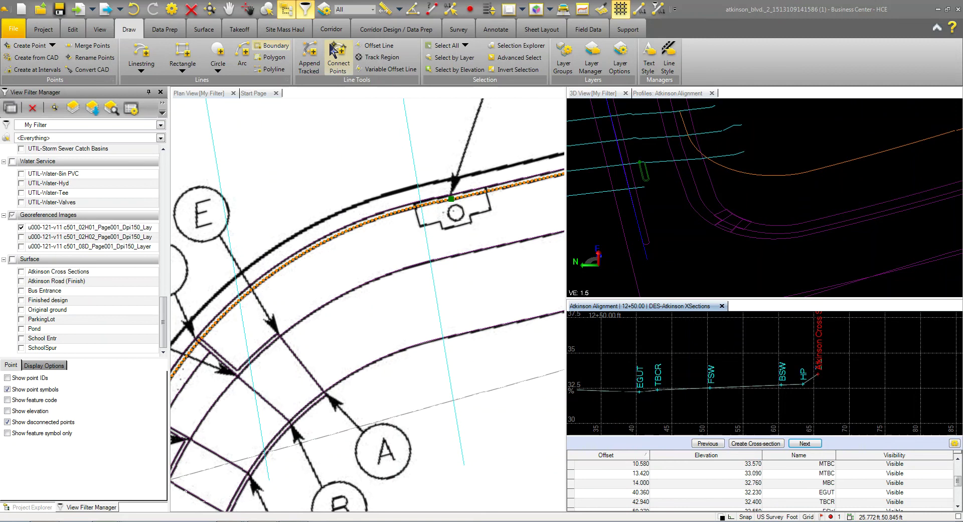
{"action": "left_click", "coordinate": [375, 45]}
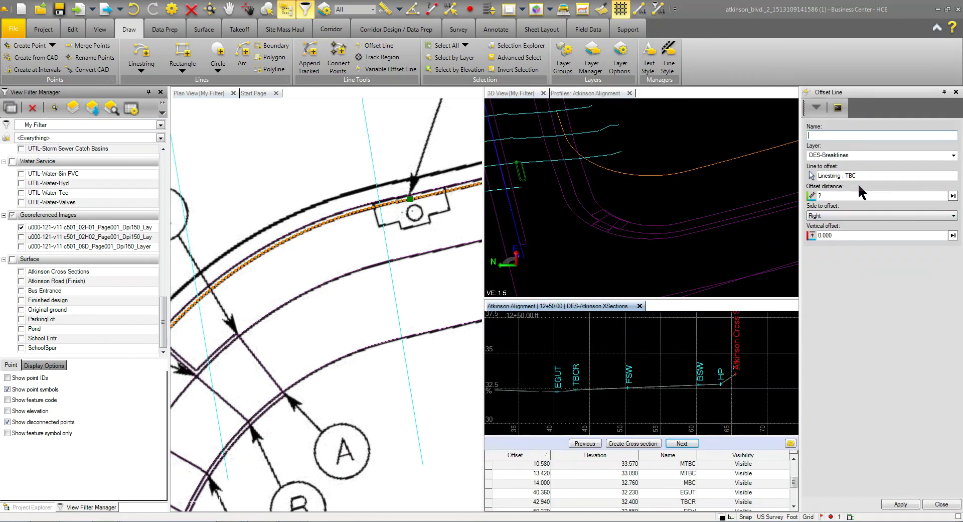
{"action": "left_click", "coordinate": [827, 196]}
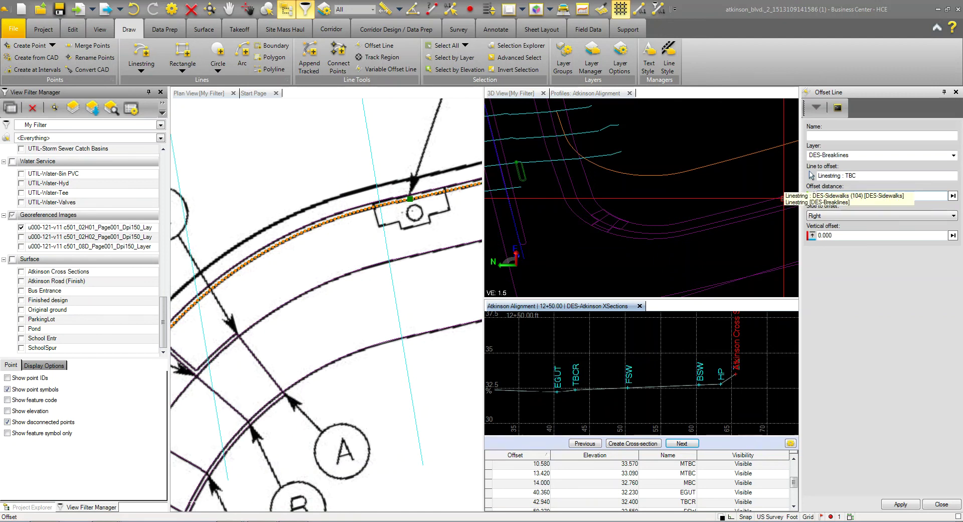
{"action": "type", "text": "2.5"}
{"action": "left_click", "coordinate": [845, 236]}
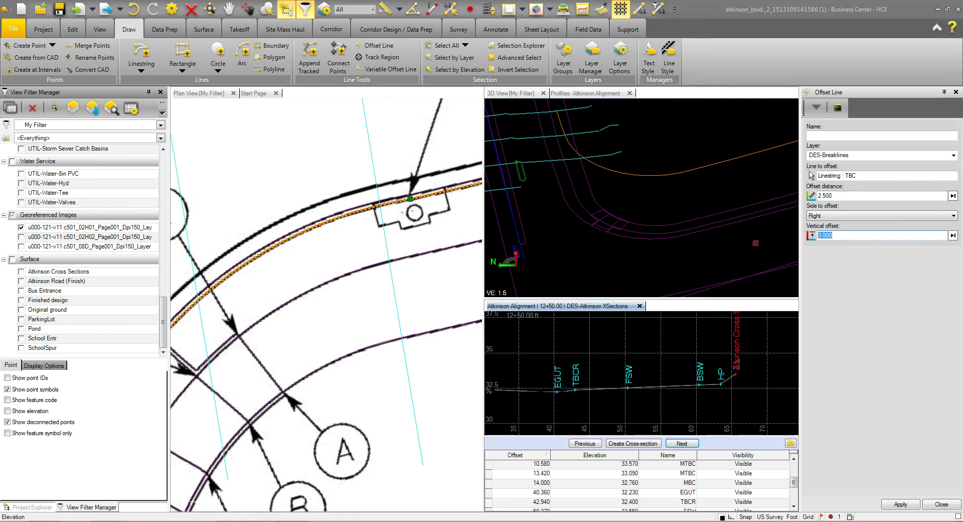
{"action": "type", "text": "-"}
{"action": "type", "text": ".33"}
{"action": "left_click", "coordinate": [316, 161]}
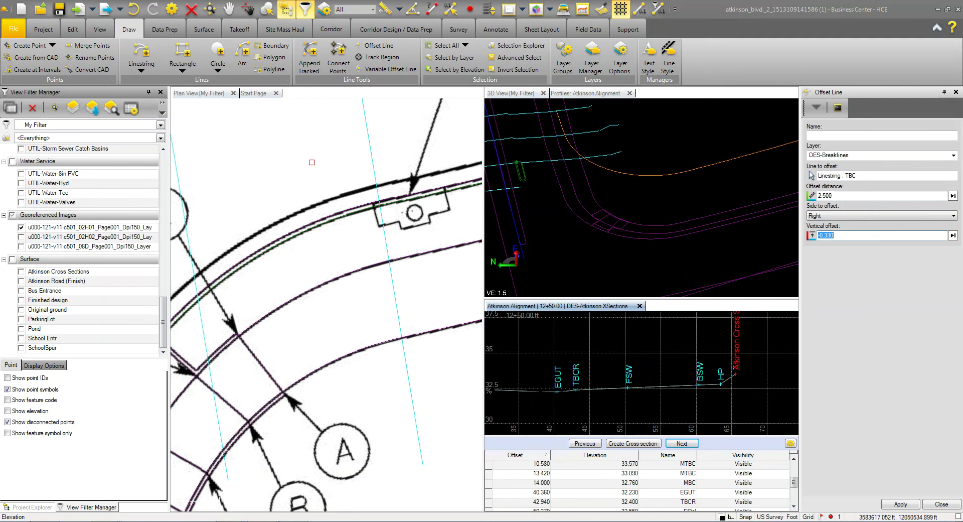
{"action": "left_click", "coordinate": [899, 503]}
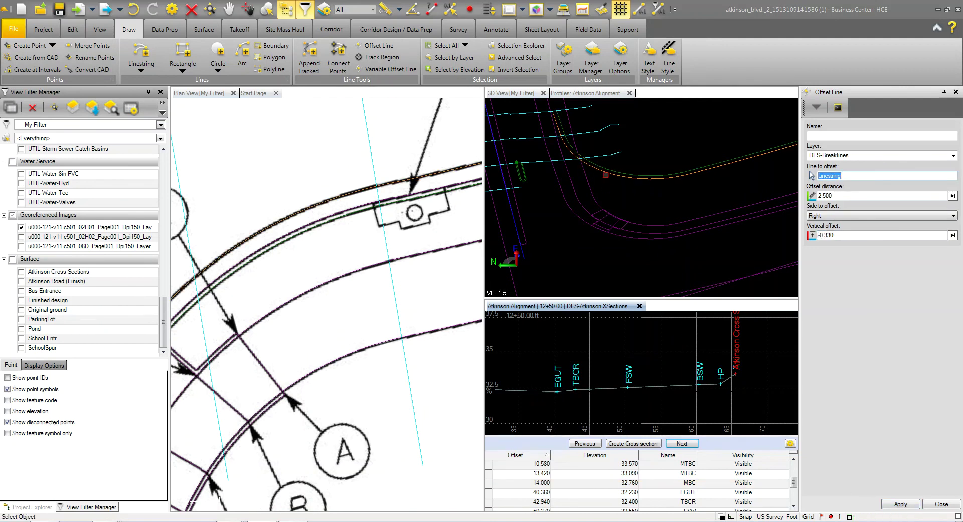
{"action": "middle_click_drag", "start_coordinate": [742, 145], "coordinate": [627, 220]}
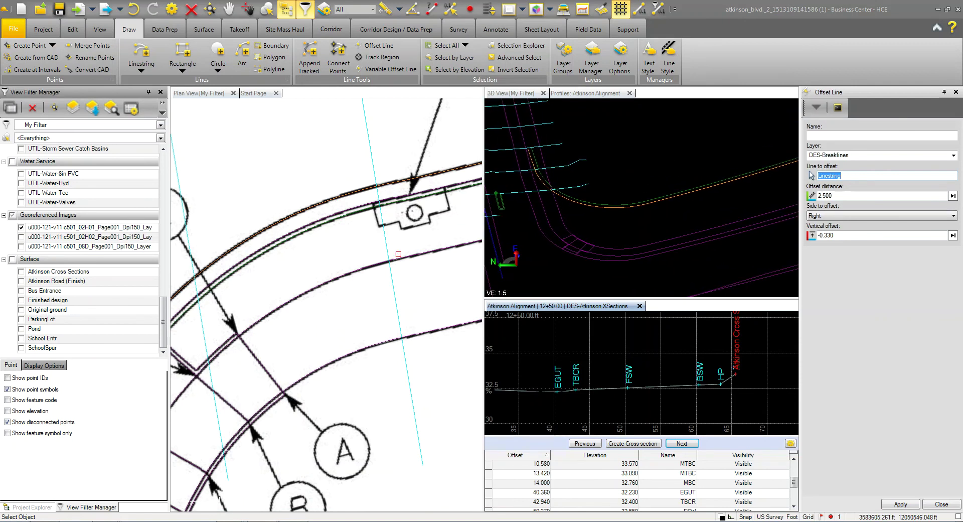
{"action": "left_click", "coordinate": [941, 504]}
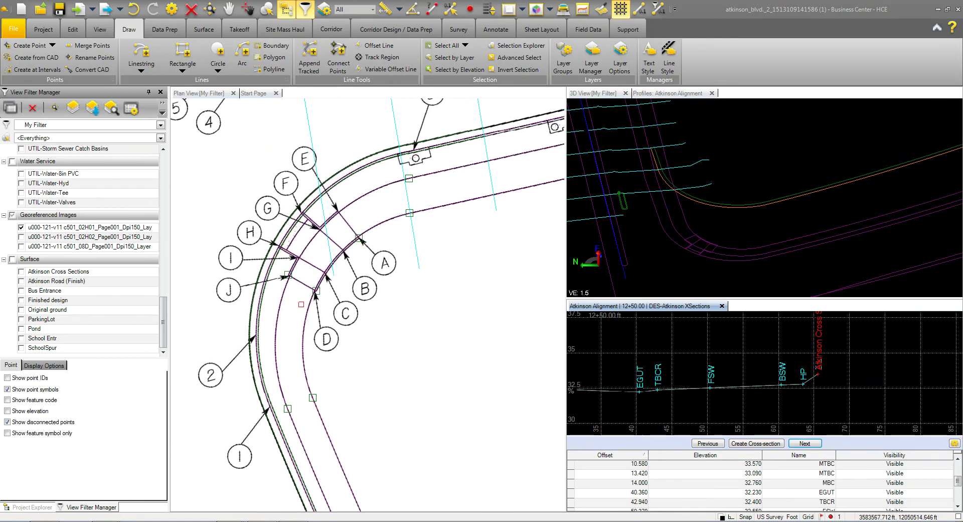
- Open the DES-Sidewalks line through points E and G on the curb return for editing its vertical geometry
{"action": "scroll", "coordinate": [336, 222], "scroll_direction": "up", "scroll_amount": 3}
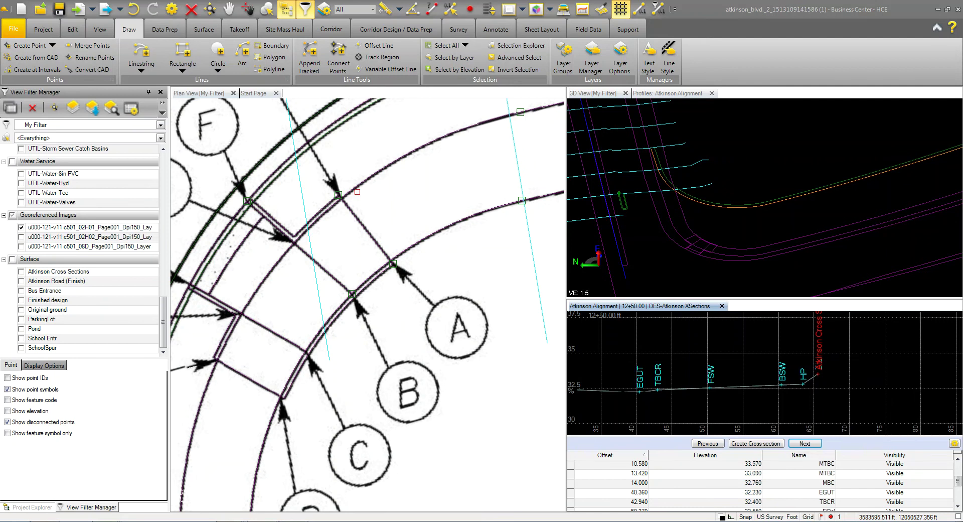
{"action": "right_click", "coordinate": [347, 134]}
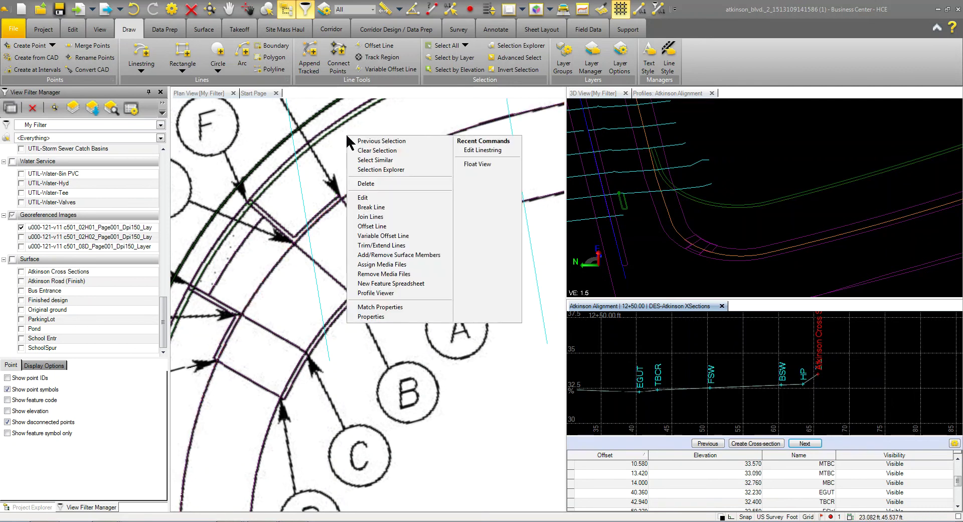
{"action": "left_click", "coordinate": [361, 169]}
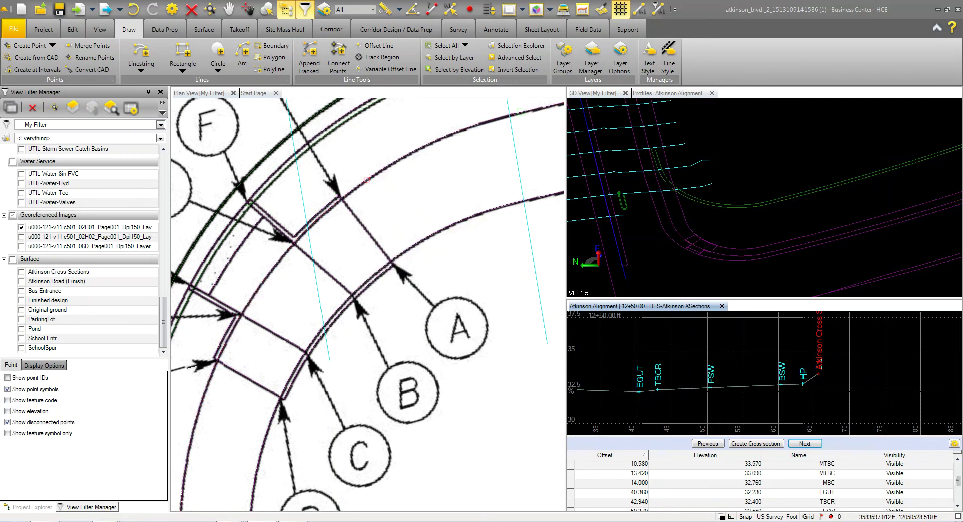
{"action": "left_click", "coordinate": [367, 179]}
{"action": "right_click", "coordinate": [359, 167]}
{"action": "left_click", "coordinate": [384, 235]}
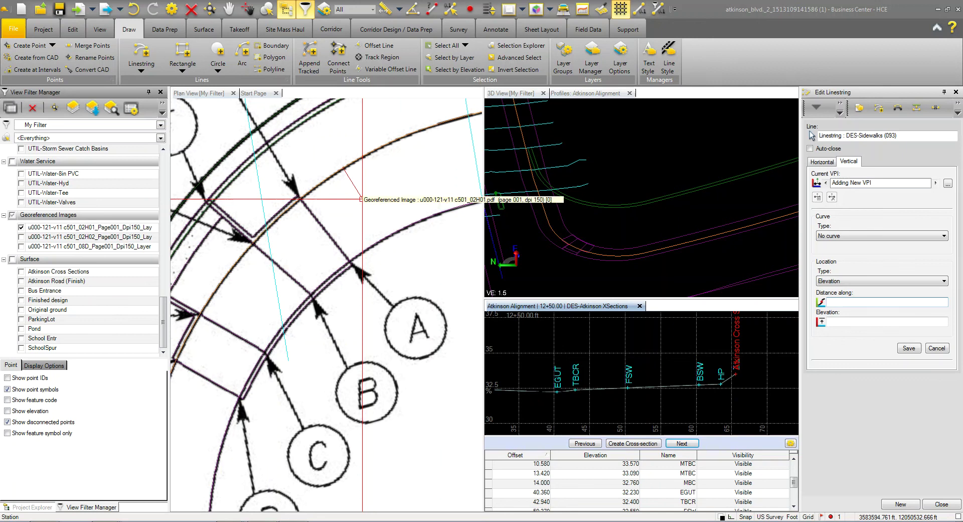
- Station a new VPI on the DES-Sidewalks line where the line between points E and A crosses it
{"action": "right_click", "coordinate": [362, 199]}
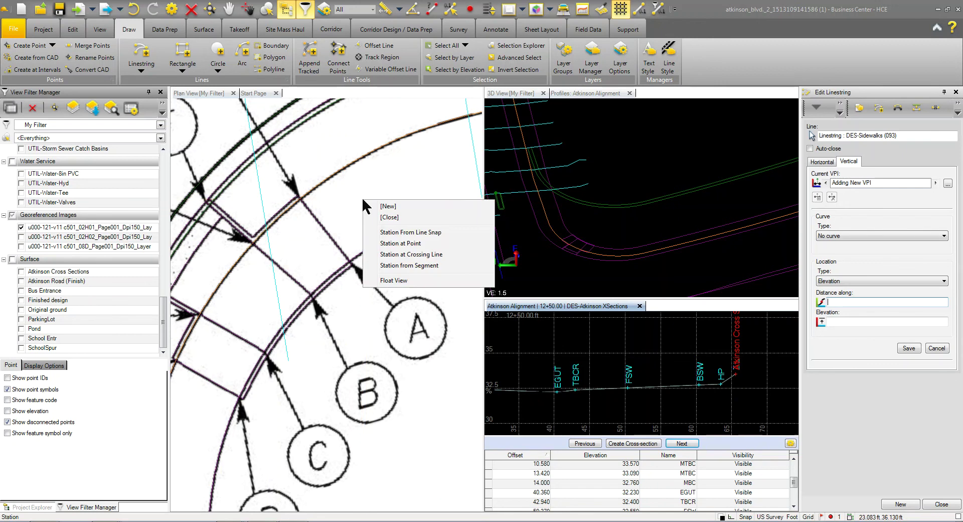
{"action": "left_click", "coordinate": [406, 255]}
{"action": "left_click", "coordinate": [302, 205]}
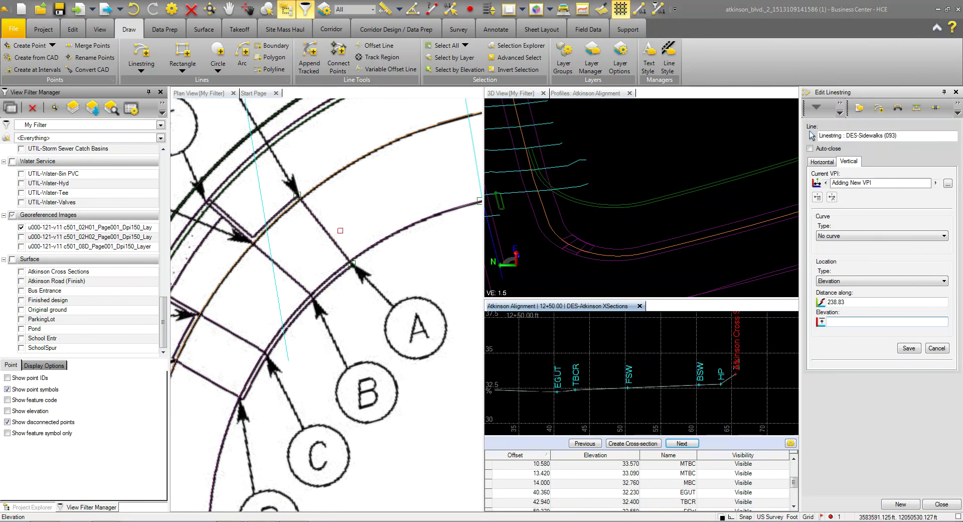
{"action": "scroll", "coordinate": [301, 245], "scroll_direction": "down", "scroll_amount": 3}
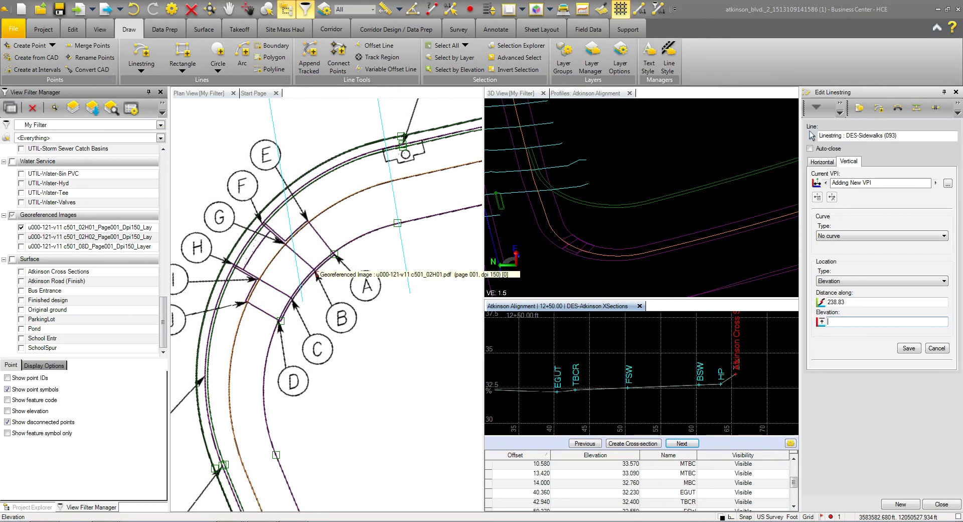
{"action": "scroll", "coordinate": [317, 274], "scroll_direction": "down", "scroll_amount": 4}
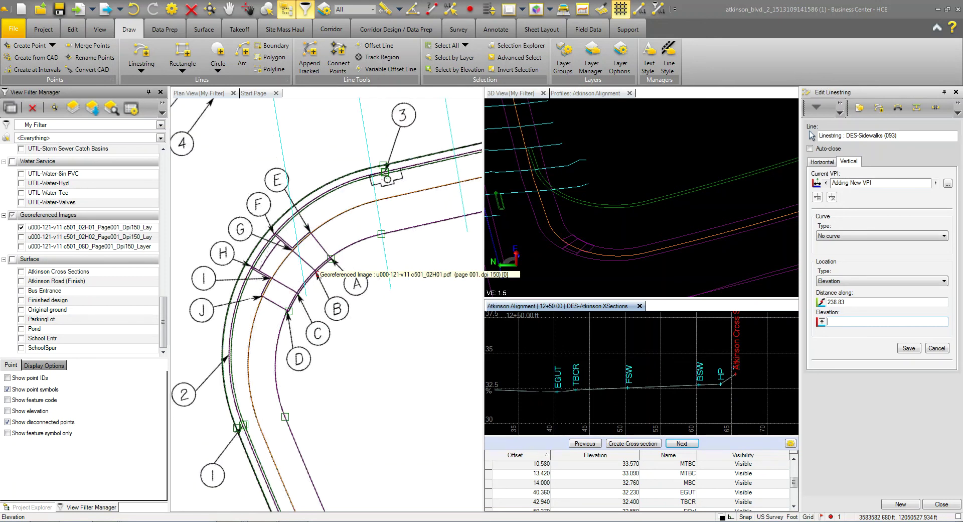
{"action": "middle_click_drag", "start_coordinate": [319, 274], "coordinate": [352, 337]}
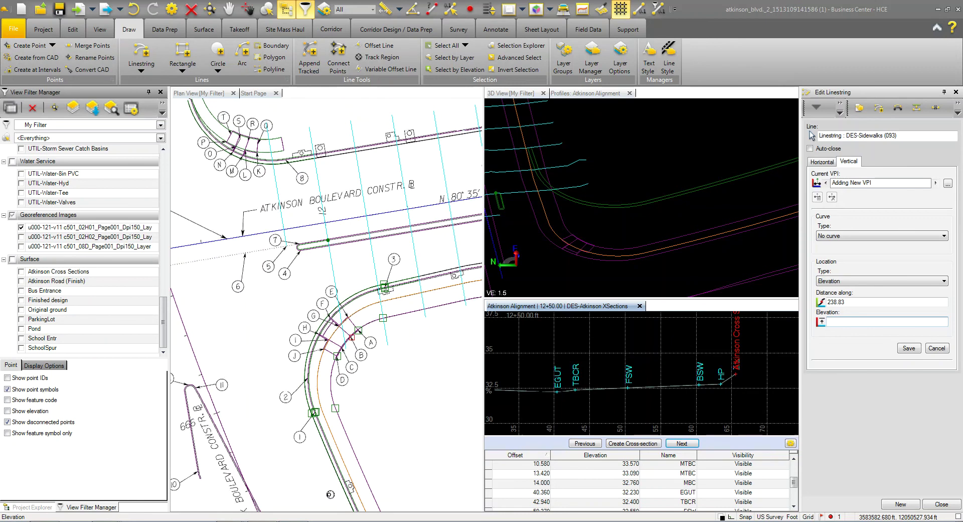